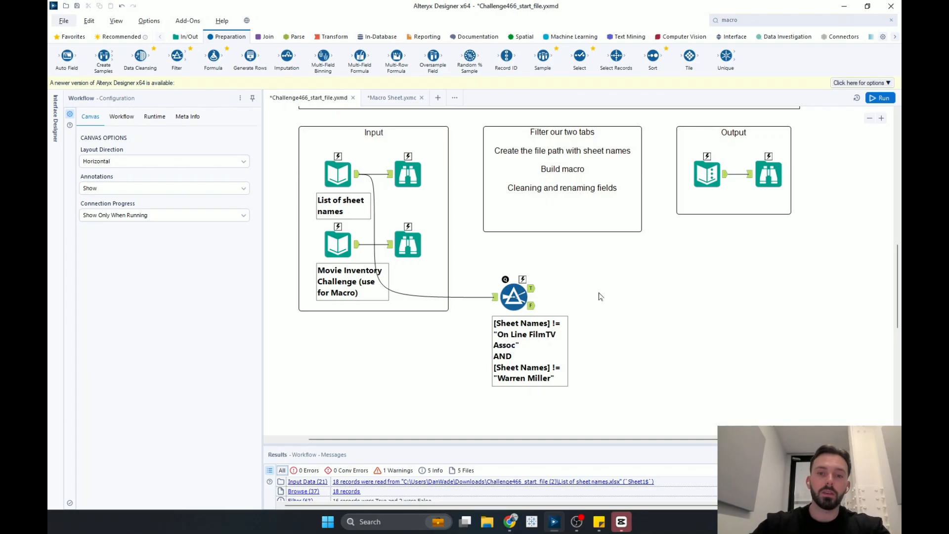
- Add a Formula tool after the Filter's True output and create a new column named FilePath
left_click_drag(213, 55, 608, 284)
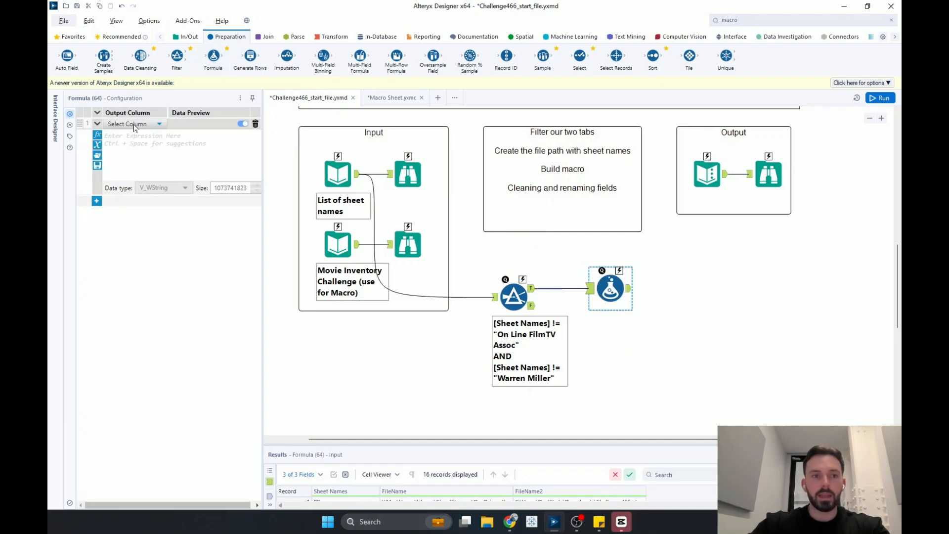
left_click(134, 125)
left_click(129, 135)
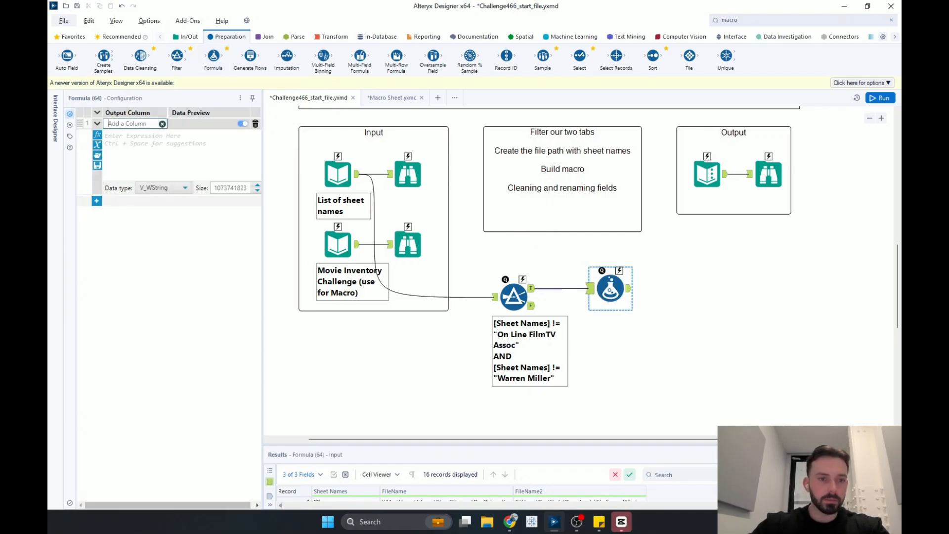
type("FilePath")
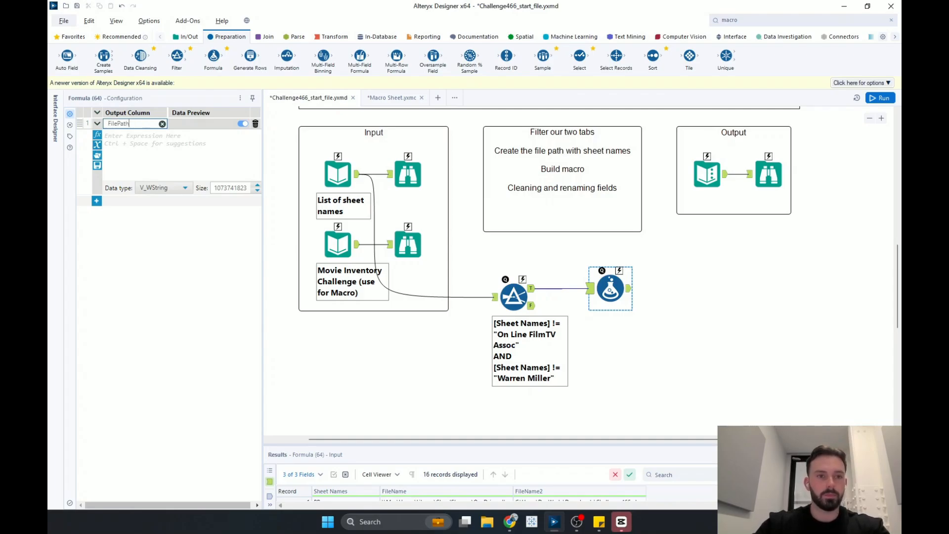
left_click(138, 148)
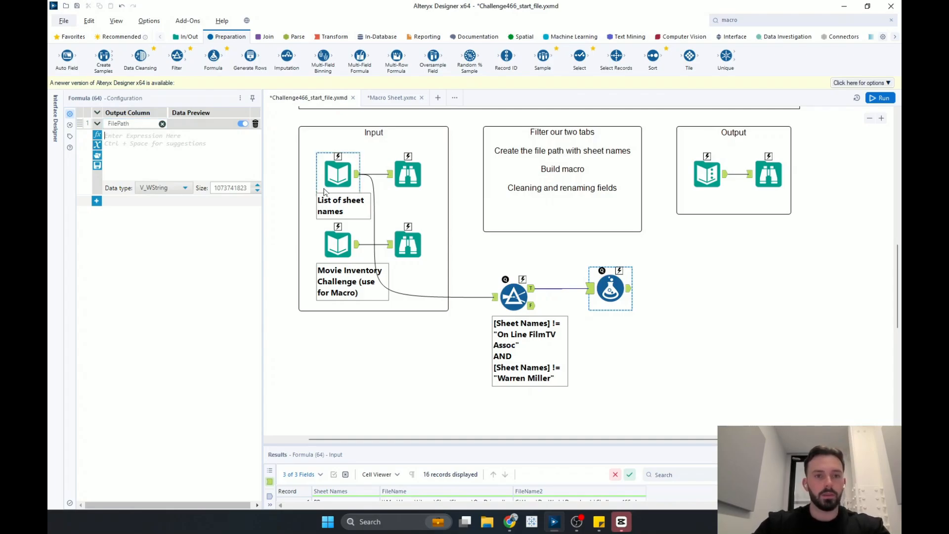
- Set the FilePath expression to "Movie Inventory Challenge1.xlsx|||"+[Sheet Names]
left_click(336, 244)
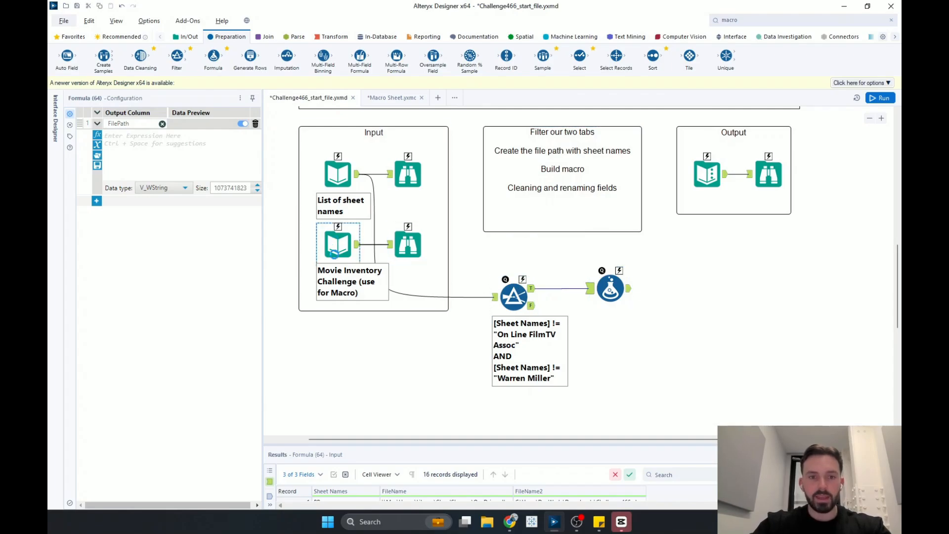
left_click_drag(162, 122, 73, 125)
key("ctrl+c")
left_click(606, 289)
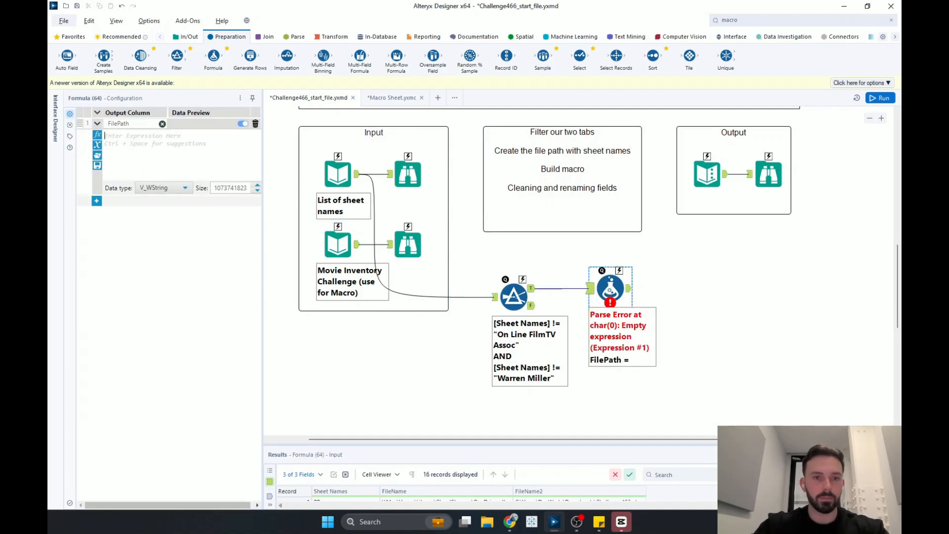
left_click(131, 156)
key("ctrl+v")
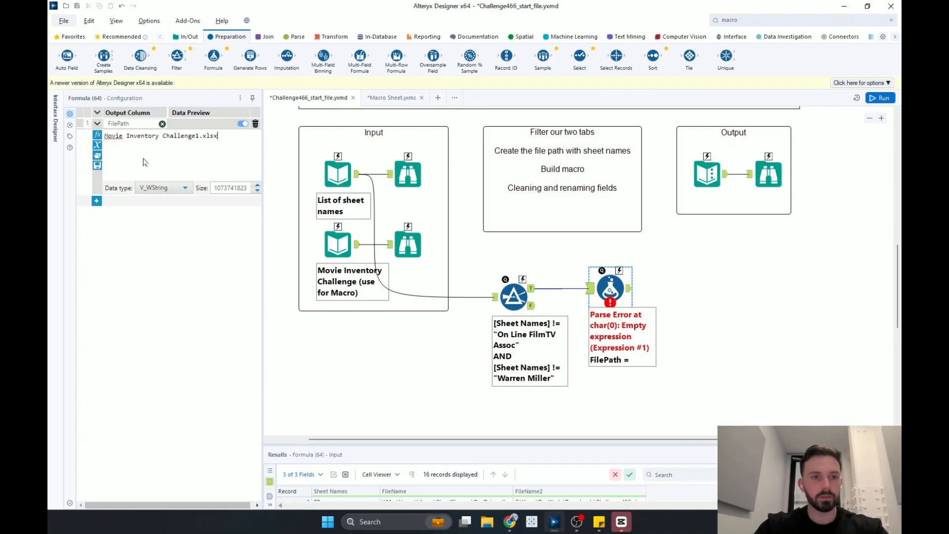
type("\"")
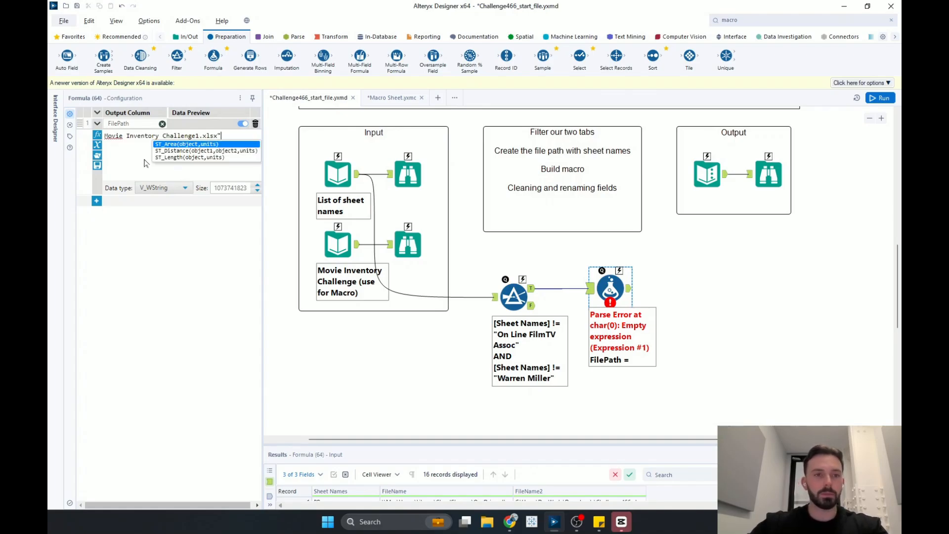
left_click(105, 136)
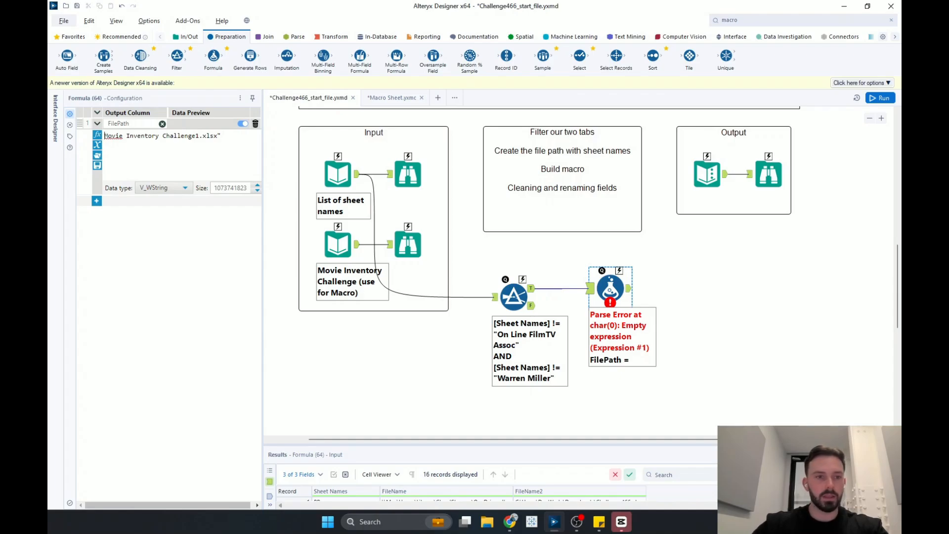
type("\"")
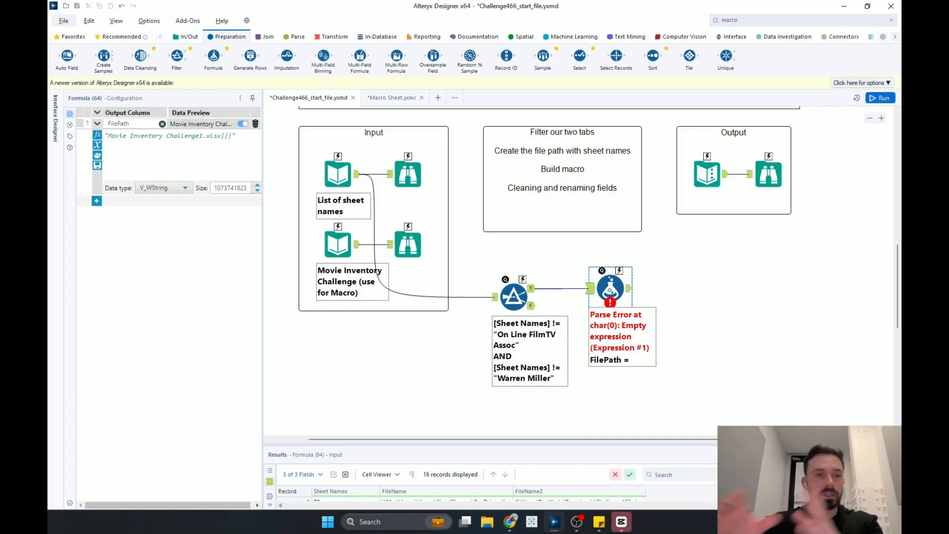
type("+")
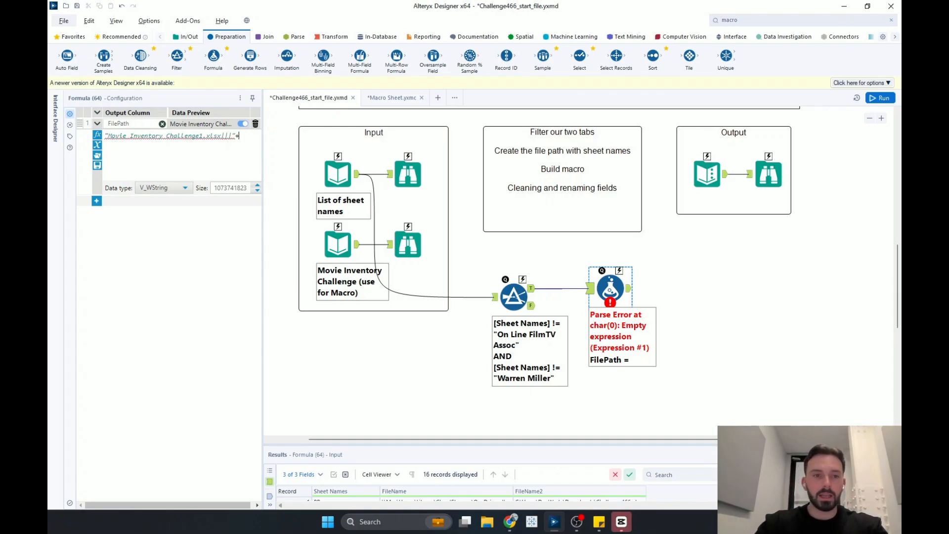
type("[Sheet Names]")
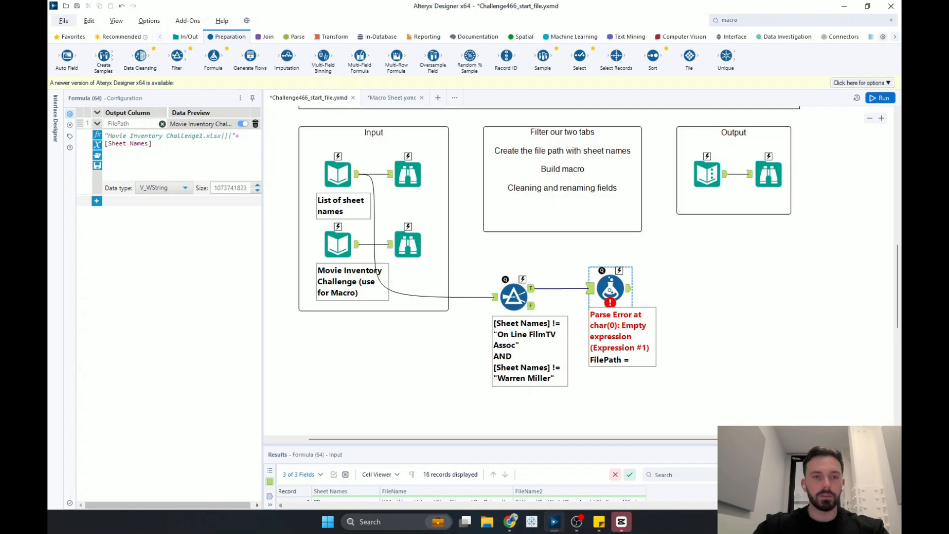
- Run the workflow
left_click_drag(263, 148, 338, 164)
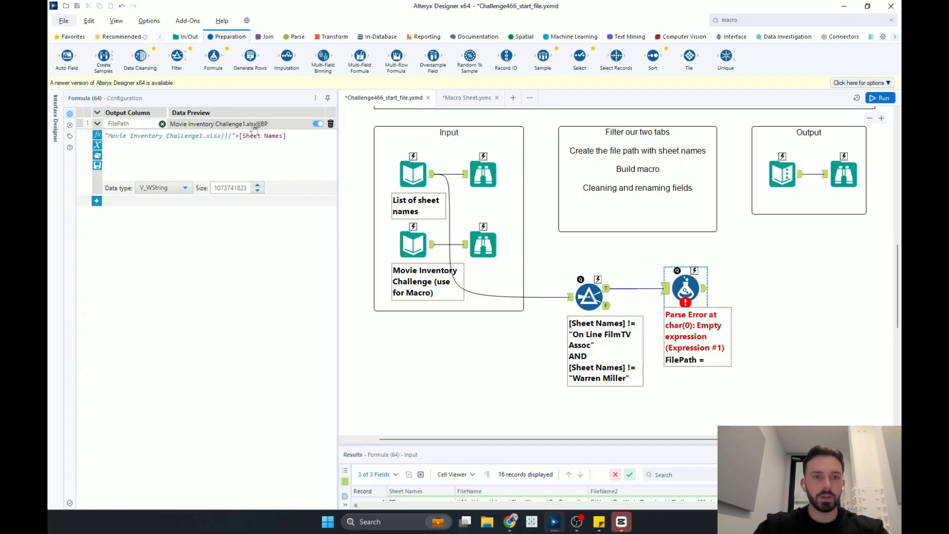
left_click_drag(338, 156, 311, 158)
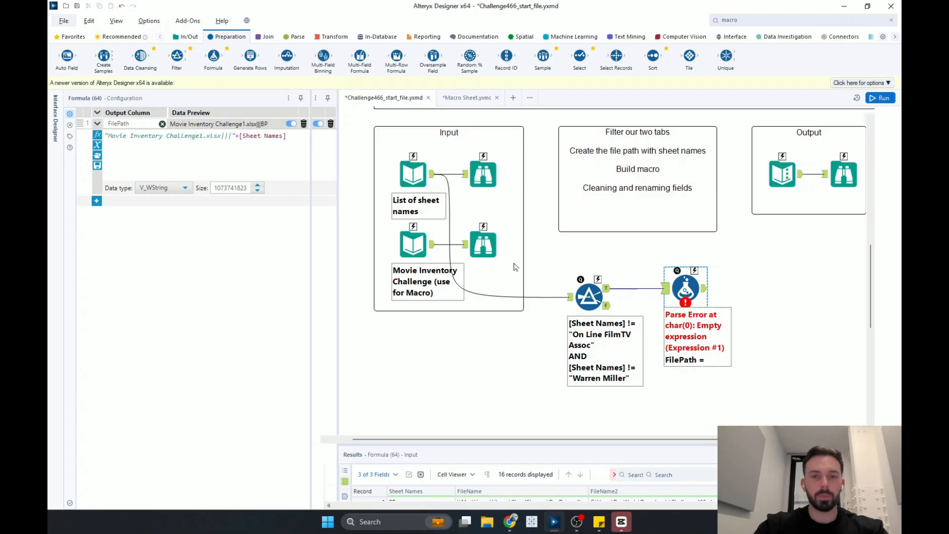
left_click(882, 98)
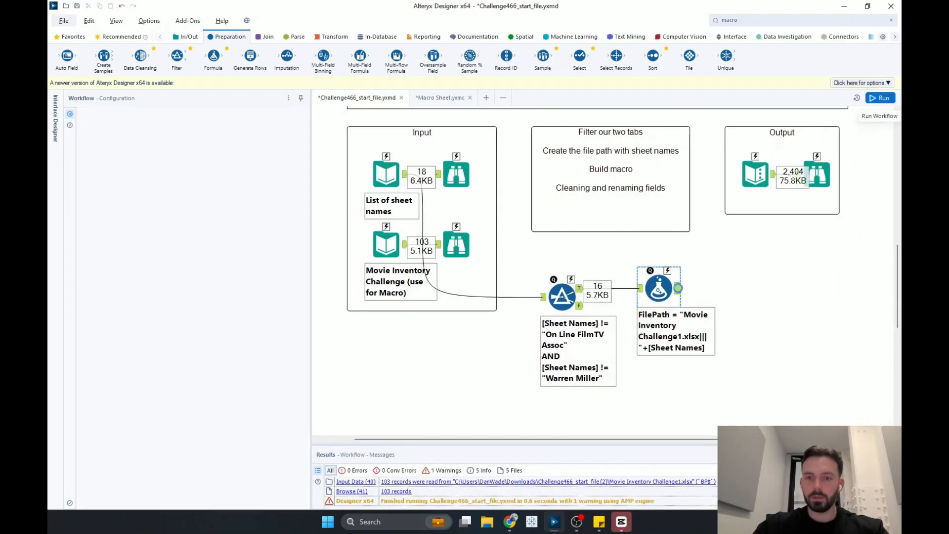
- Inspect the Formula tool's output records, including the new FilePath column
left_click(680, 295)
left_click_drag(663, 442, 676, 321)
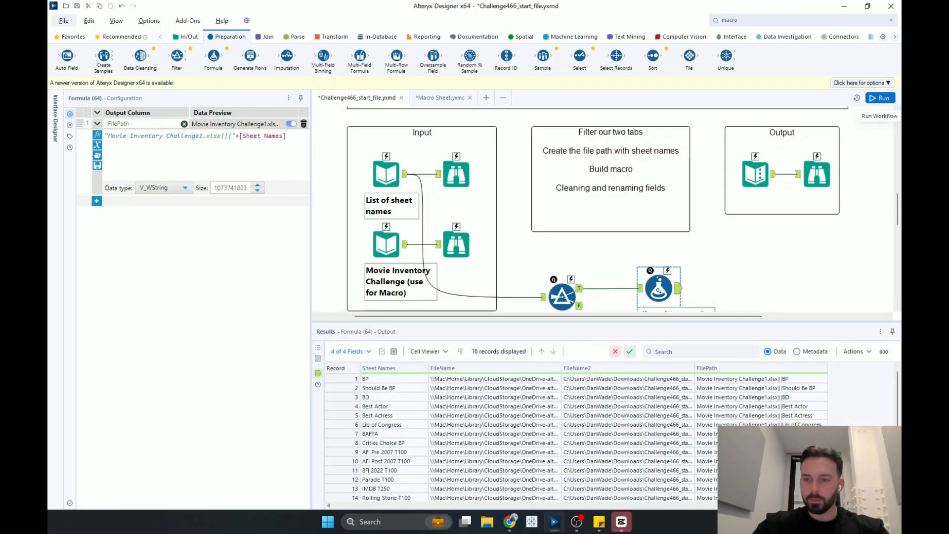
left_click_drag(765, 322, 766, 224)
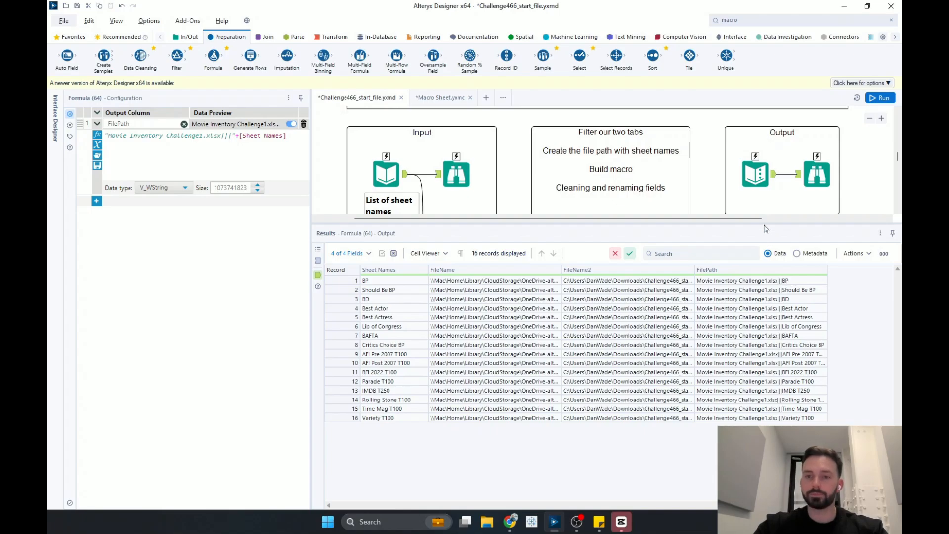
scroll(764, 227, "right", 3)
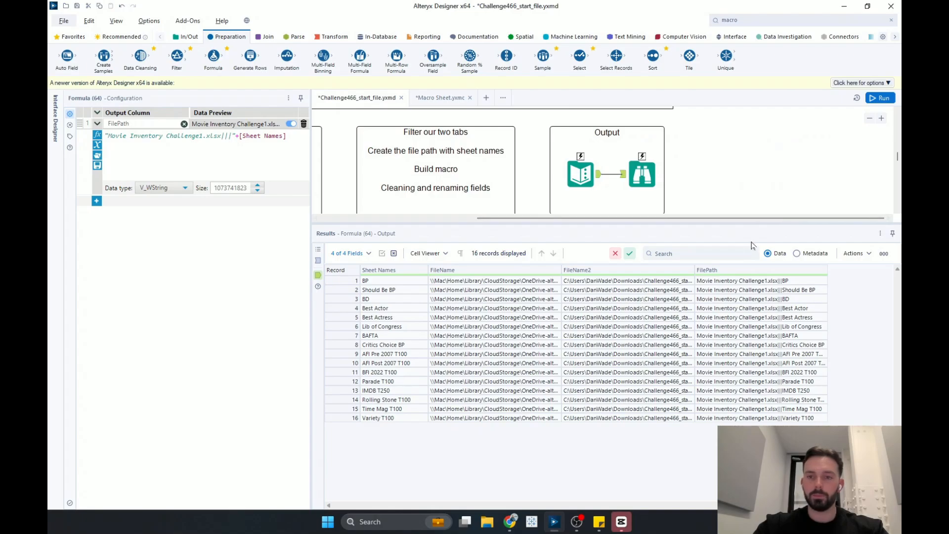
left_click_drag(743, 221, 746, 418)
scroll(684, 319, "down", 2)
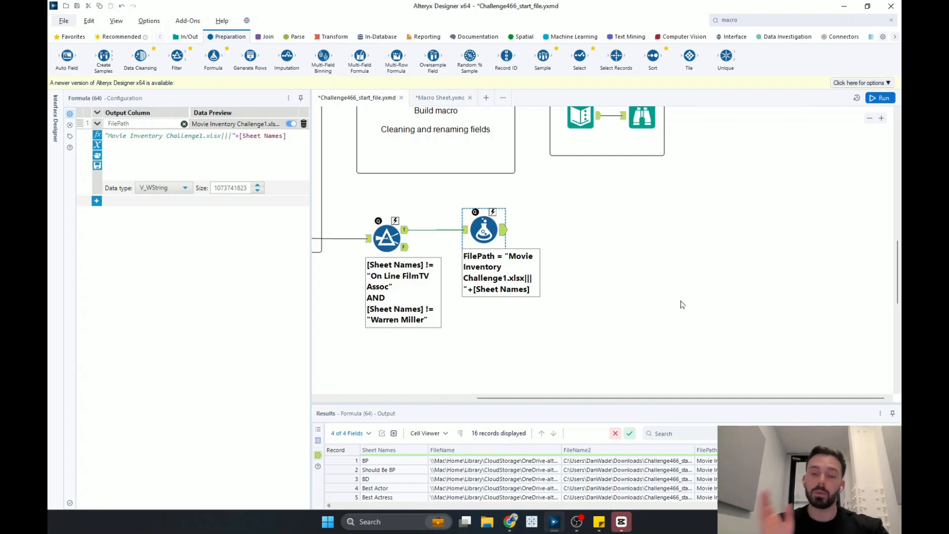
- In the Macro Sheet workflow, add an Input Data tool reading the BP sheet of Movie Inventory Challenge1.xlsx
left_click(656, 257)
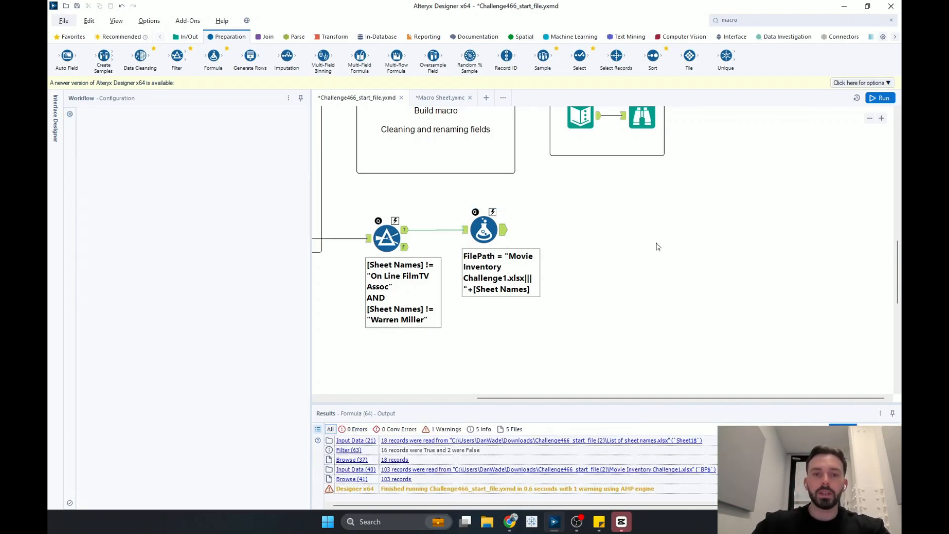
left_click(441, 99)
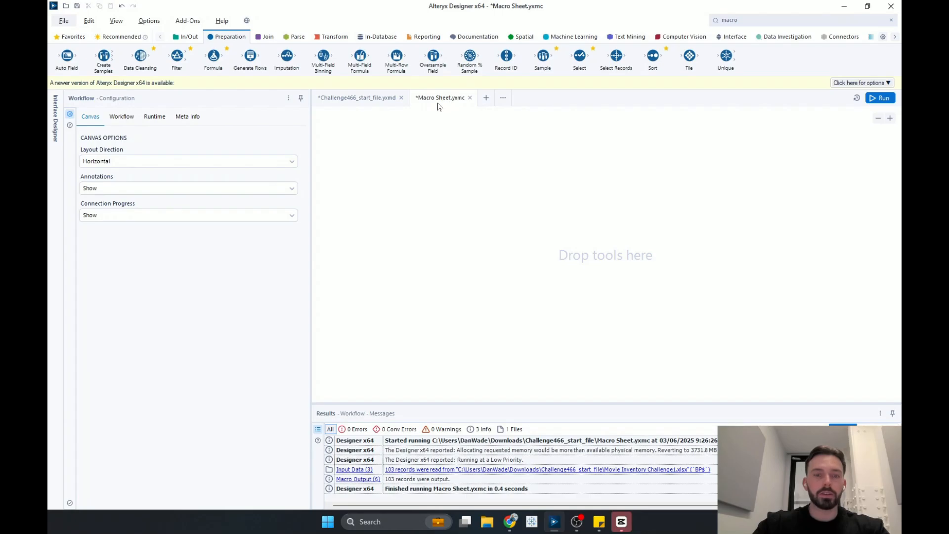
left_click(191, 41)
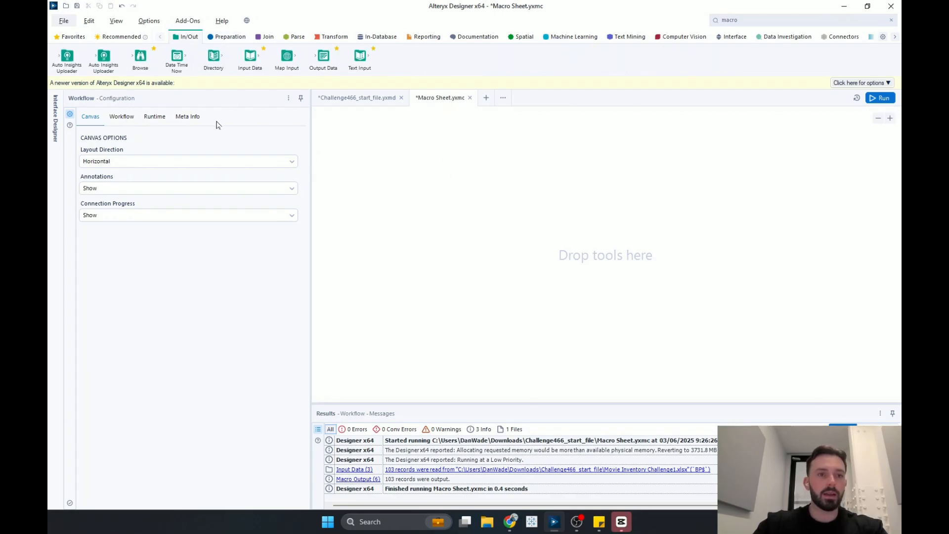
left_click_drag(251, 58, 378, 186)
left_click(235, 137)
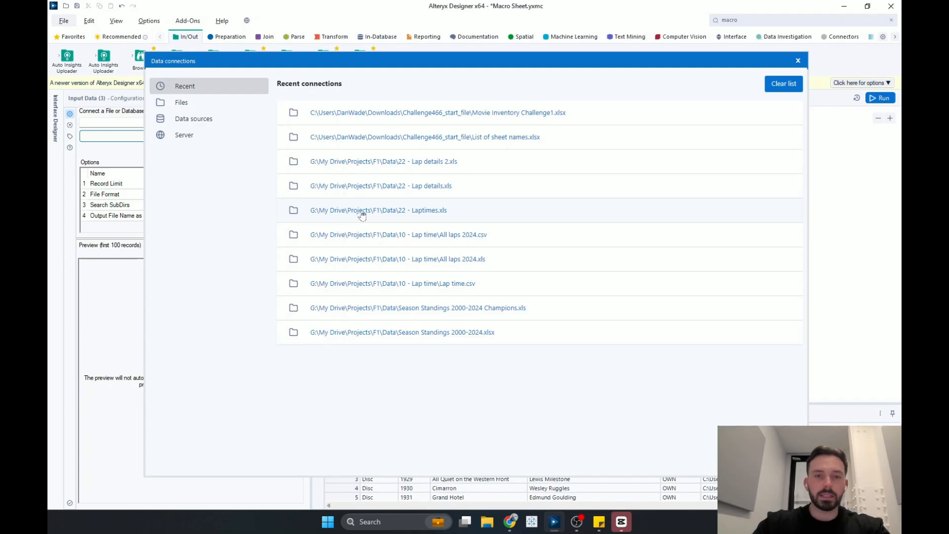
left_click(522, 113)
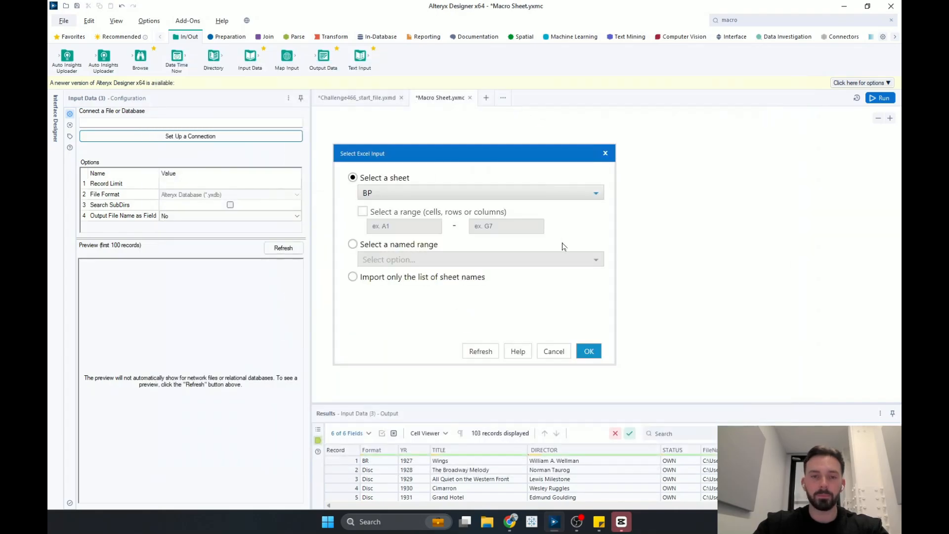
left_click(490, 193)
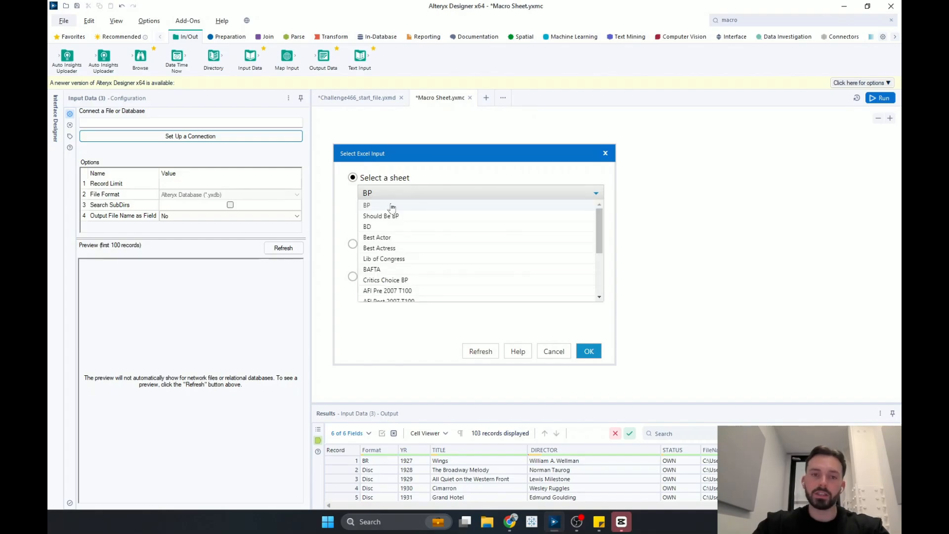
left_click(436, 194)
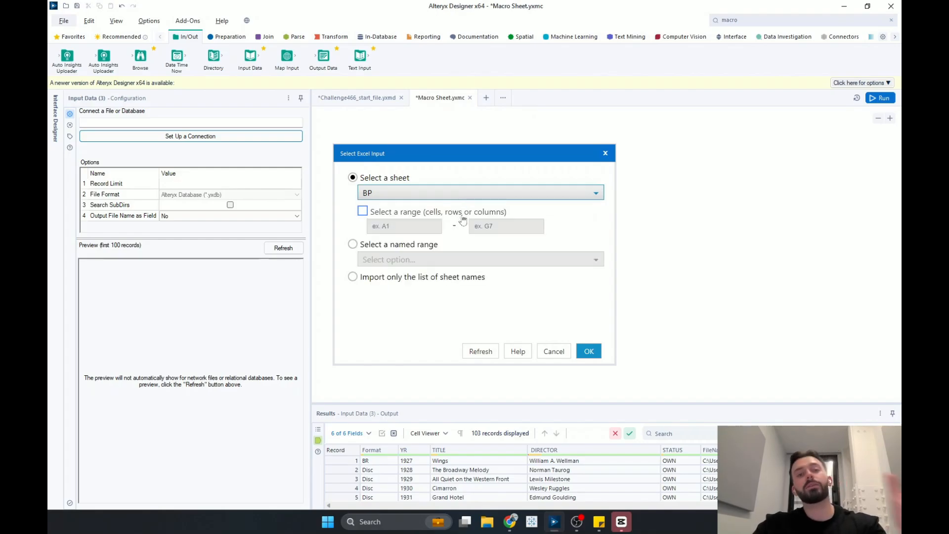
left_click(467, 193)
left_click(491, 191)
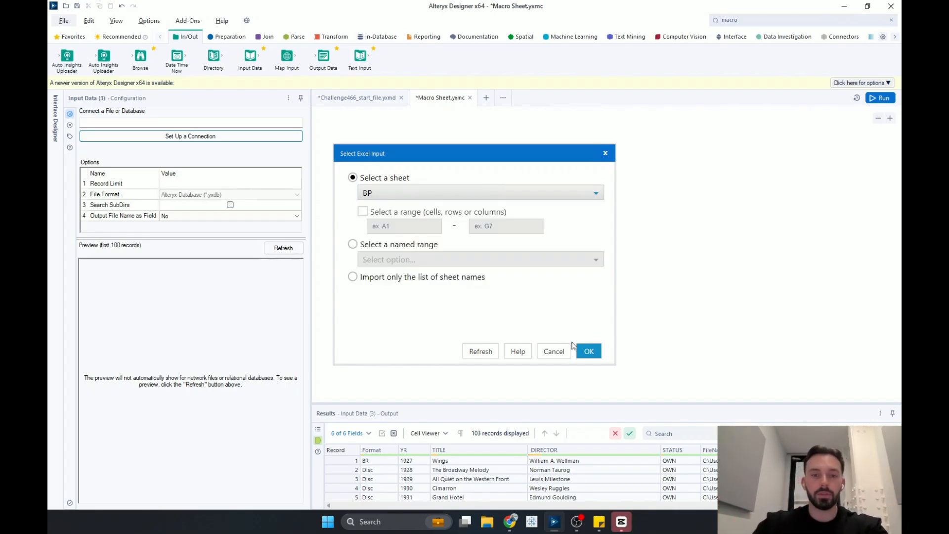
left_click(587, 355)
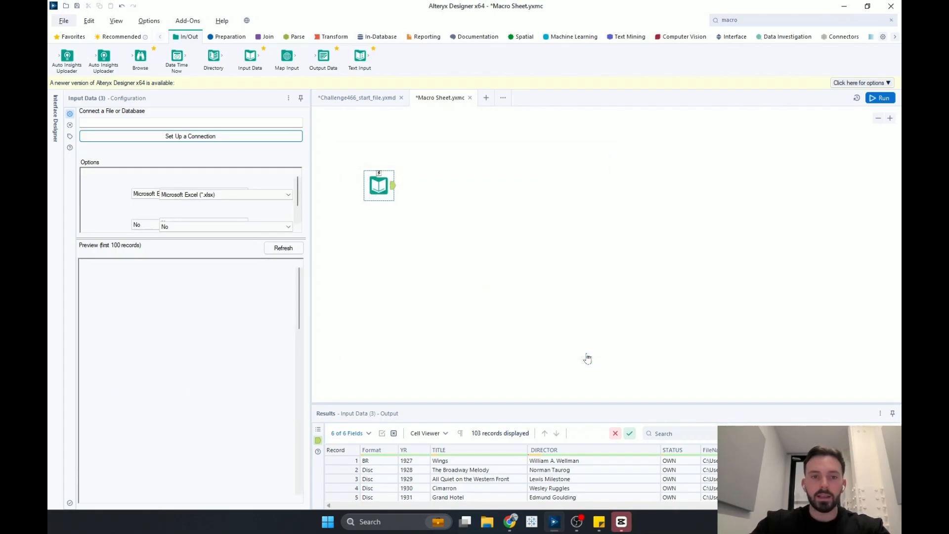
- Set the Input Data tool's Output File Name as Field option to Full Path
left_click(553, 231)
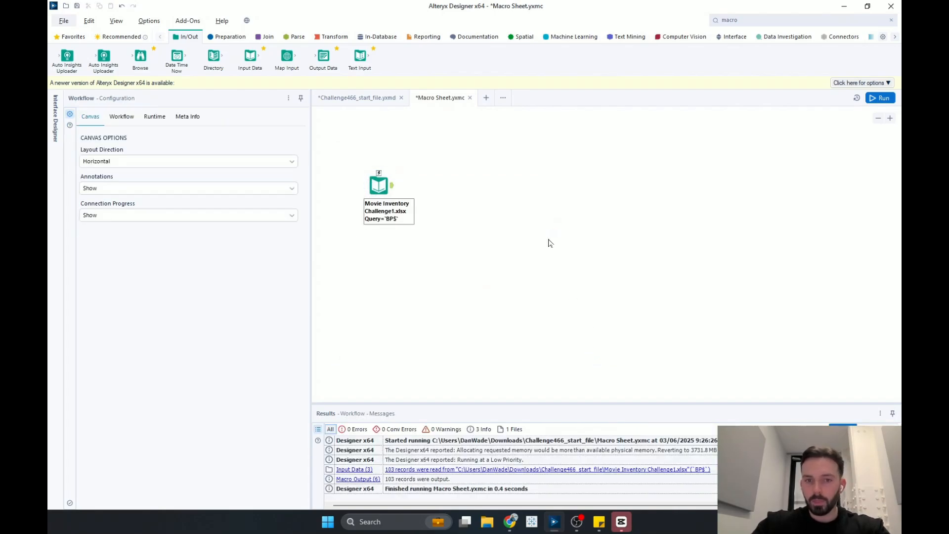
left_click(389, 191)
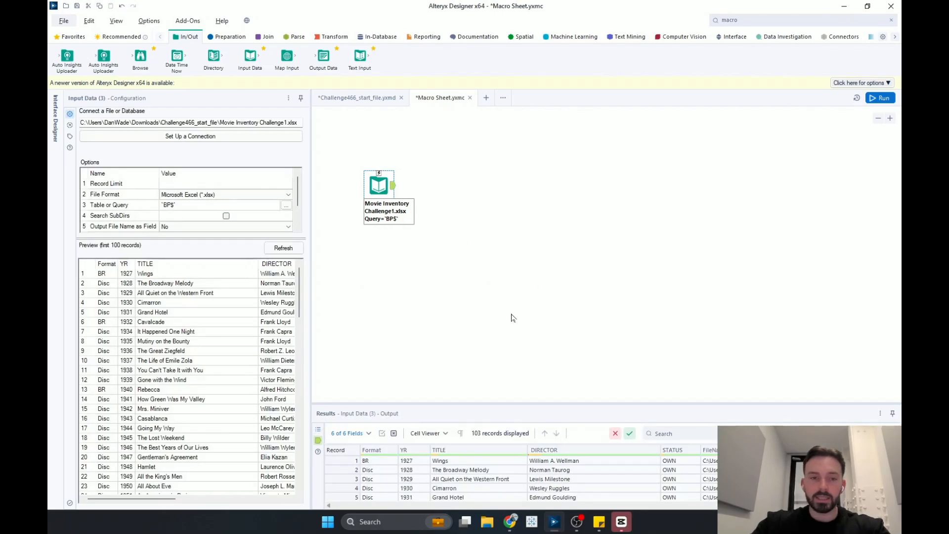
left_click_drag(250, 240, 248, 263)
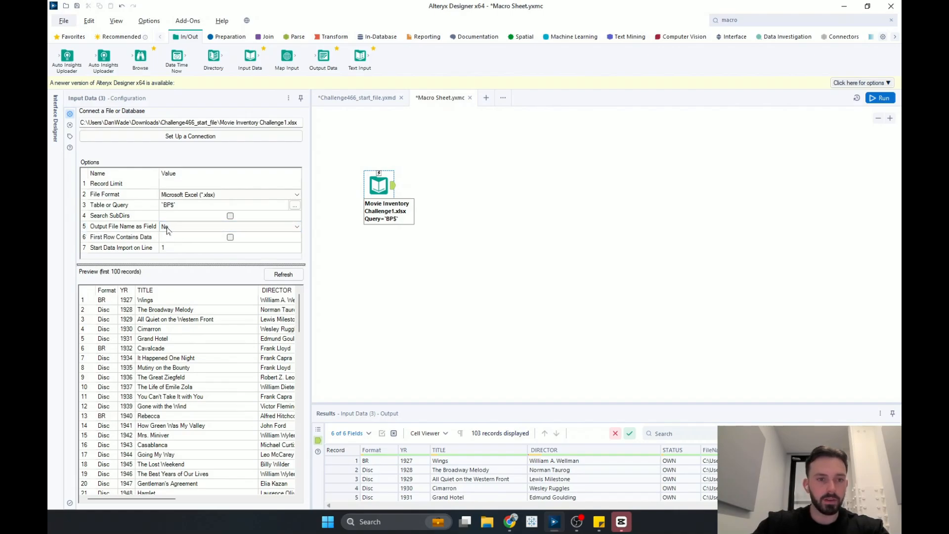
left_click(292, 230)
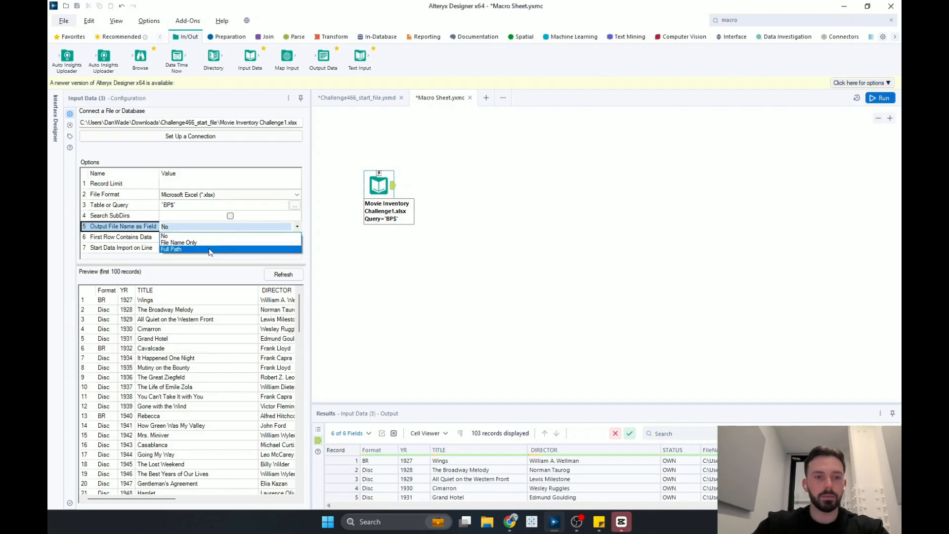
left_click(175, 250)
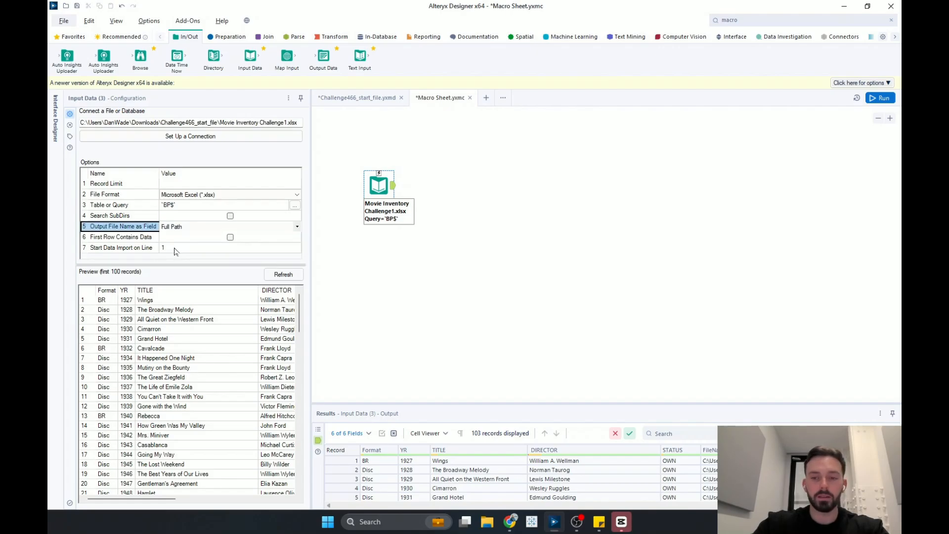
left_click(408, 258)
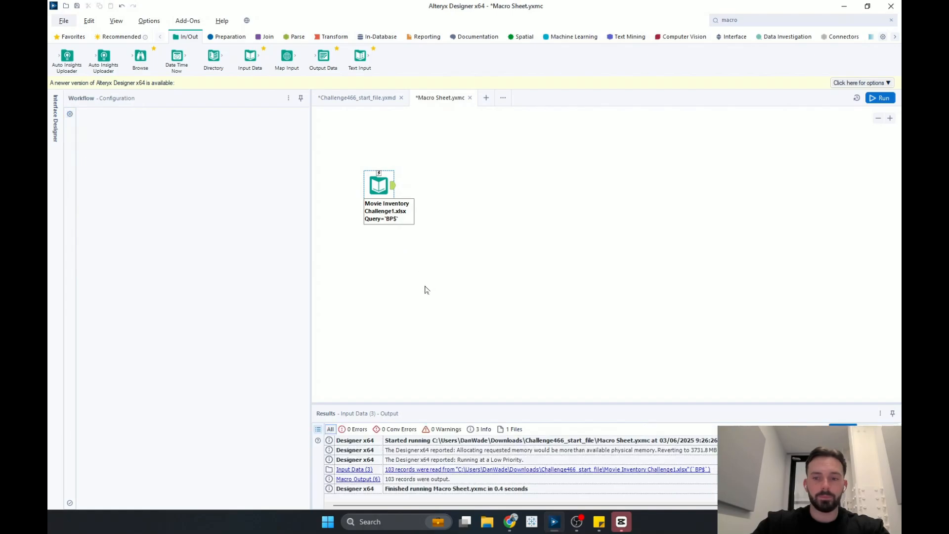
left_click(384, 201)
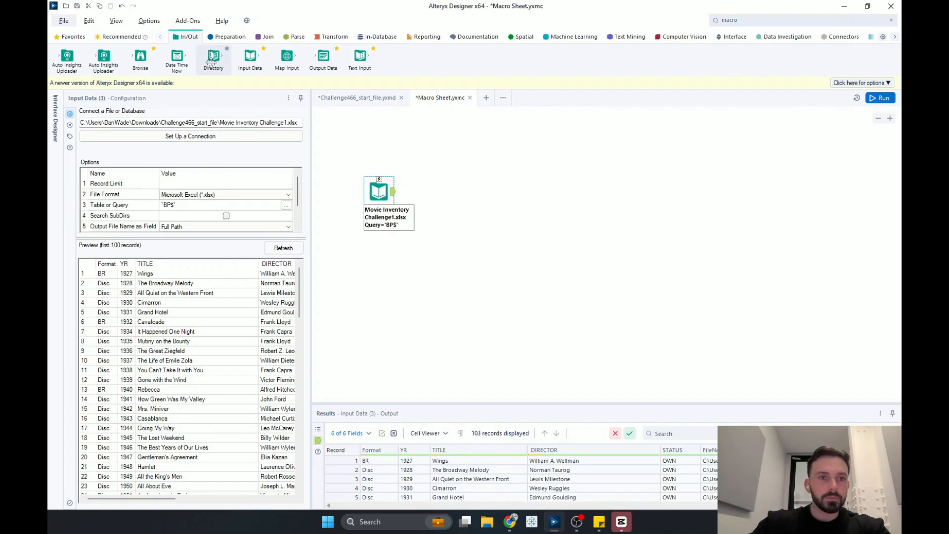
- Add a Control Parameter tool to the macro canvas, placed above the Input Data tool
left_click(751, 20)
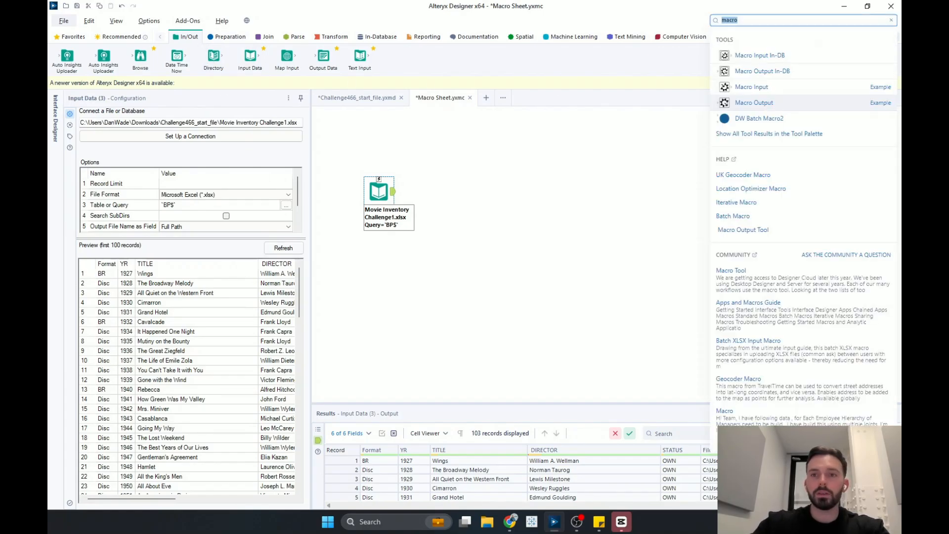
type("control")
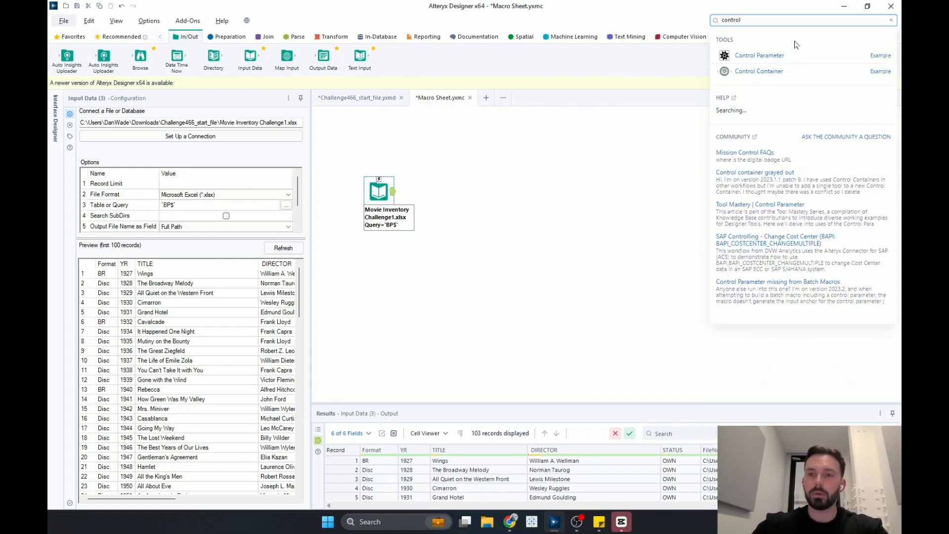
left_click_drag(725, 56, 386, 133)
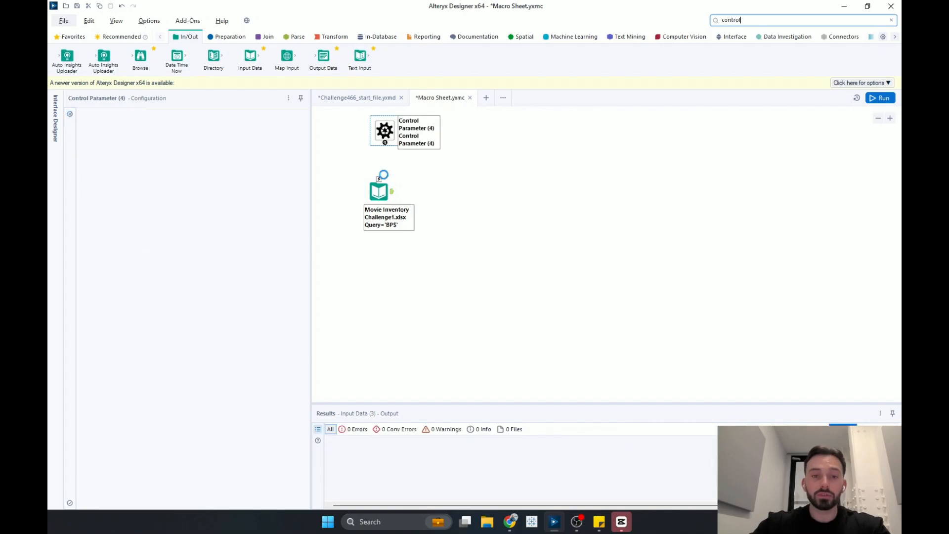
left_click_drag(380, 190, 379, 215)
left_click_drag(387, 133, 381, 152)
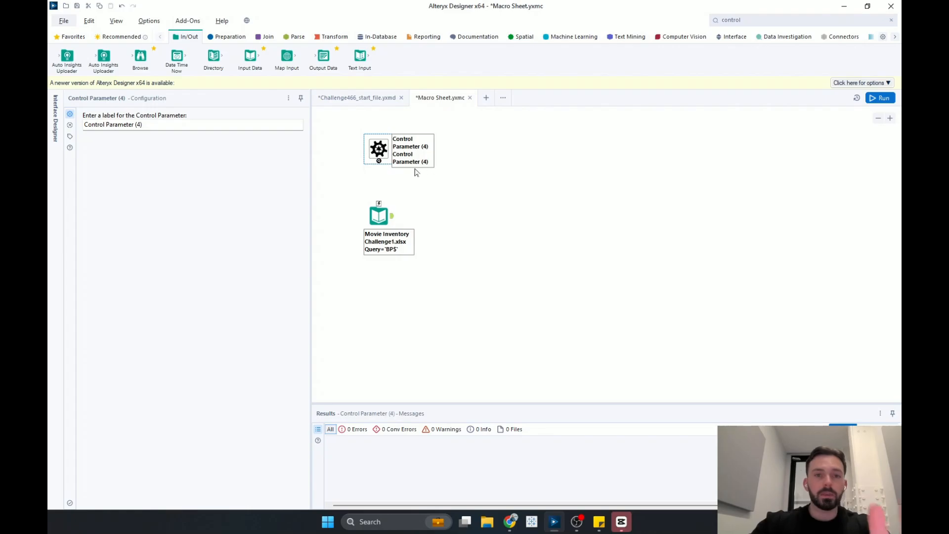
- Connect the Control Parameter to the Input Data tool and set the Action tool to update the Input Data's File value
left_click_drag(379, 162, 378, 258)
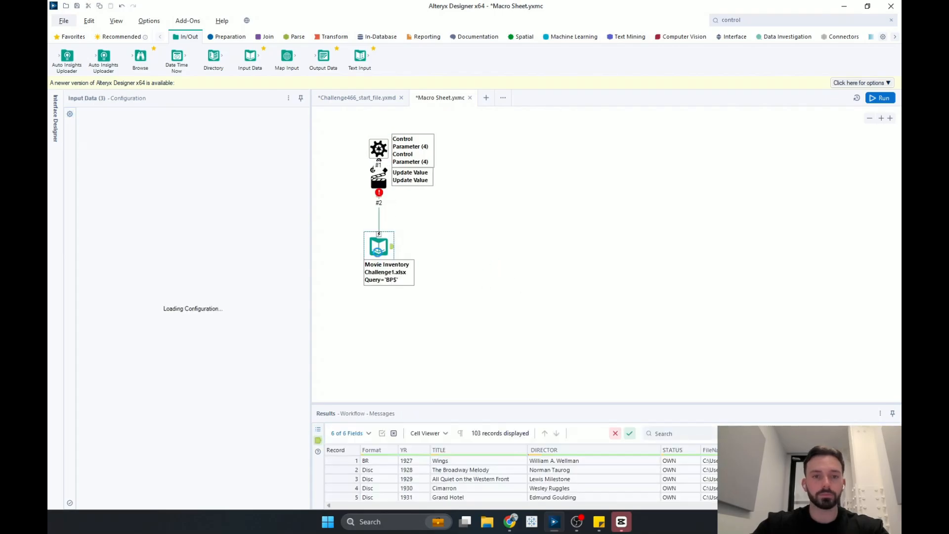
left_click_drag(379, 178, 391, 195)
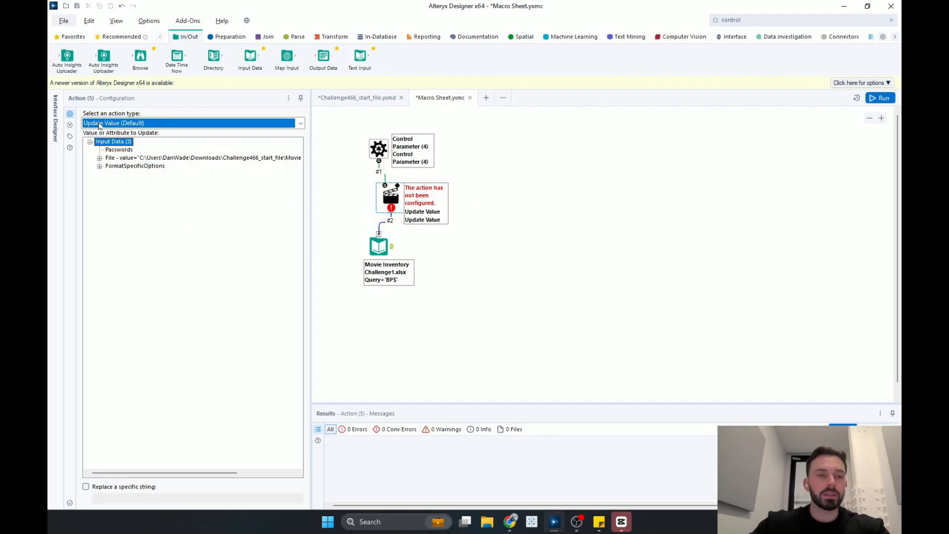
left_click(145, 162)
left_click(146, 161)
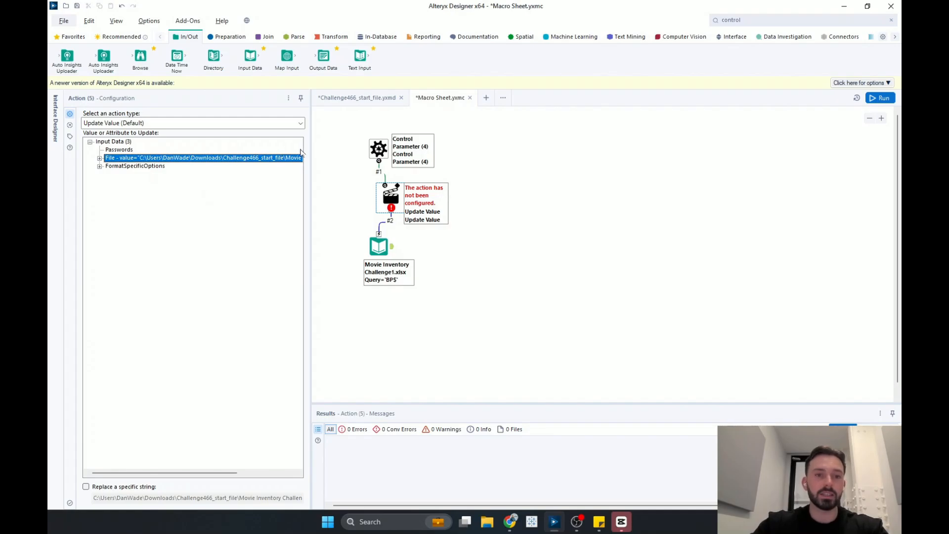
left_click(518, 237)
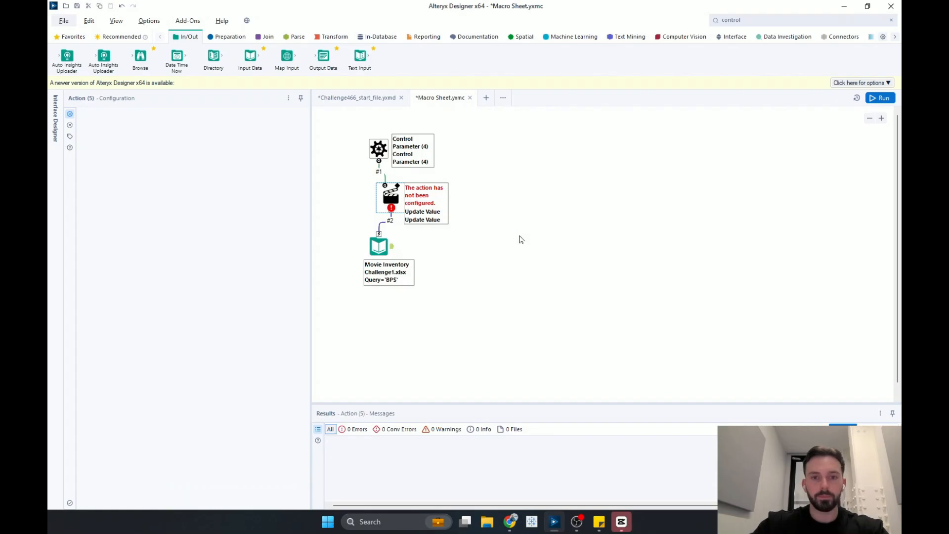
- Run the macro and add a Macro Output tool connected to the Input Data tool's output
key("ctrl+r")
left_click(764, 19)
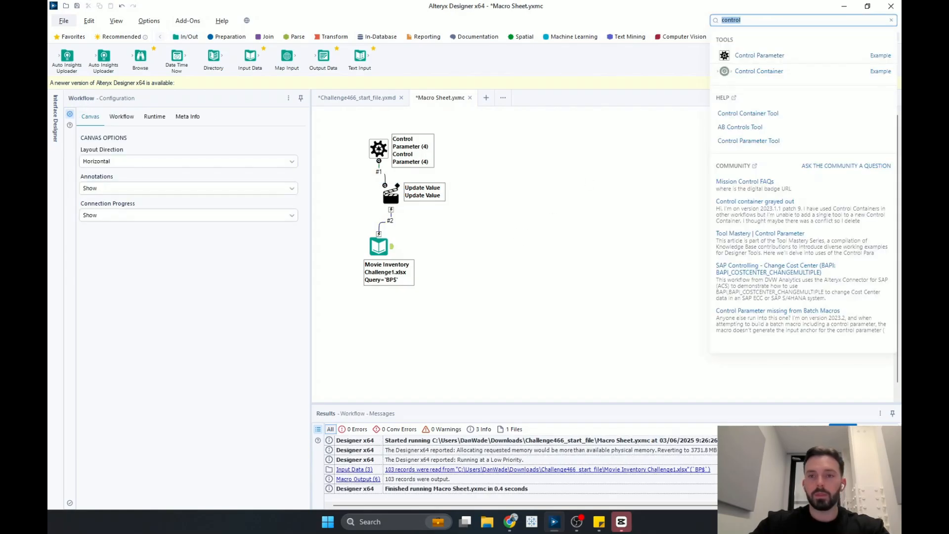
key("BackSpace")
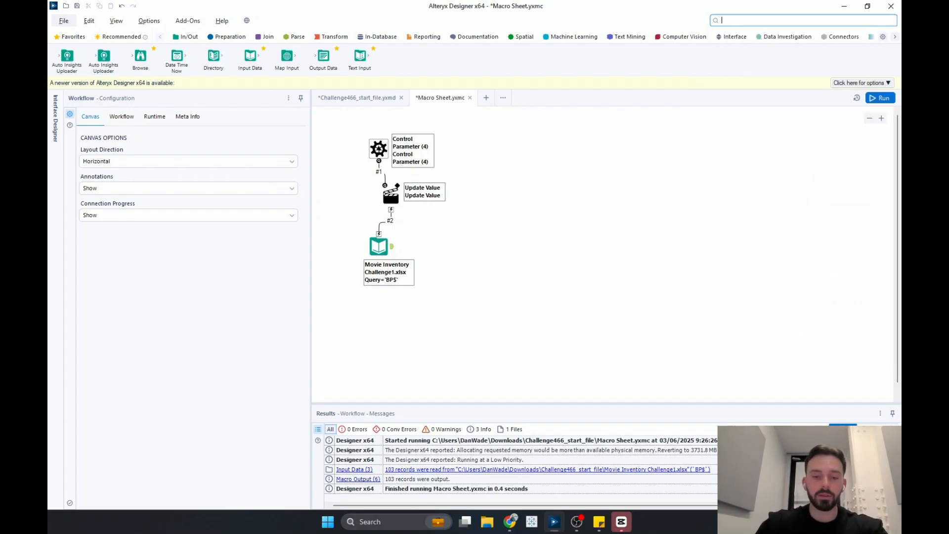
type("m")
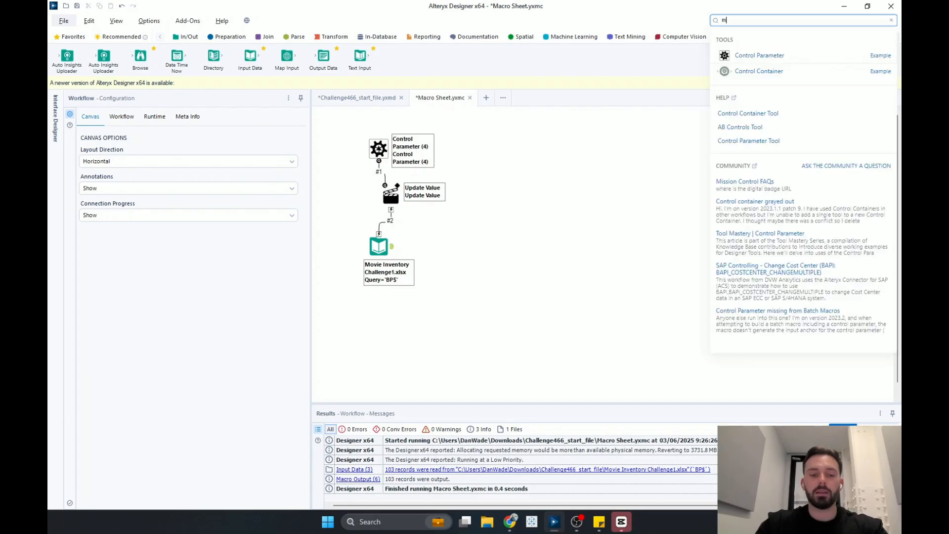
type("acro out")
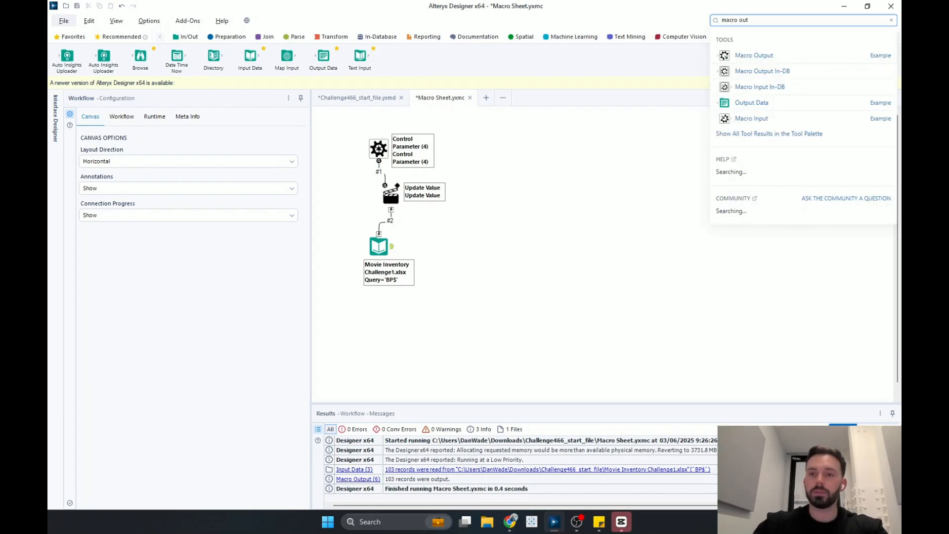
left_click_drag(763, 53, 494, 248)
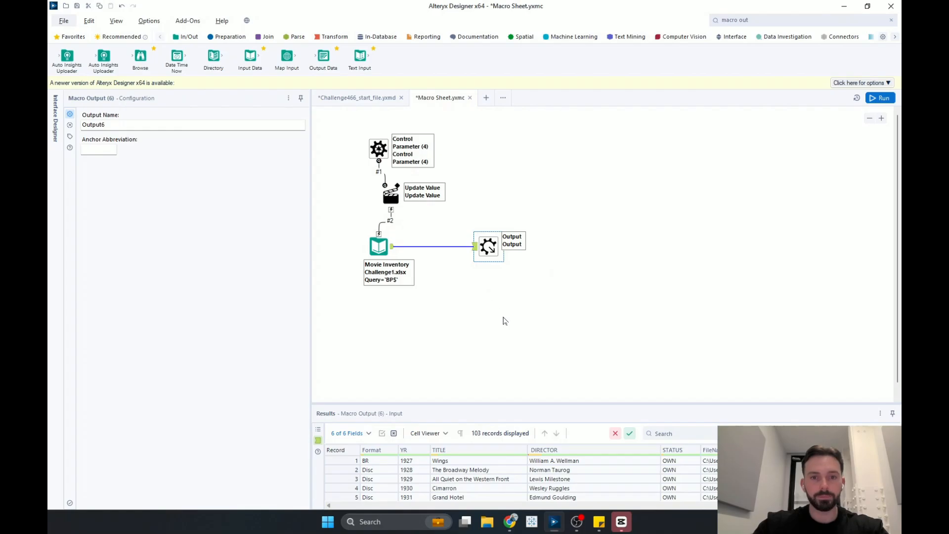
key("ctrl+r")
- In the Interface Designer properties, set the macro's Output Mode to Auto Configure by Name and run it
left_click(450, 307)
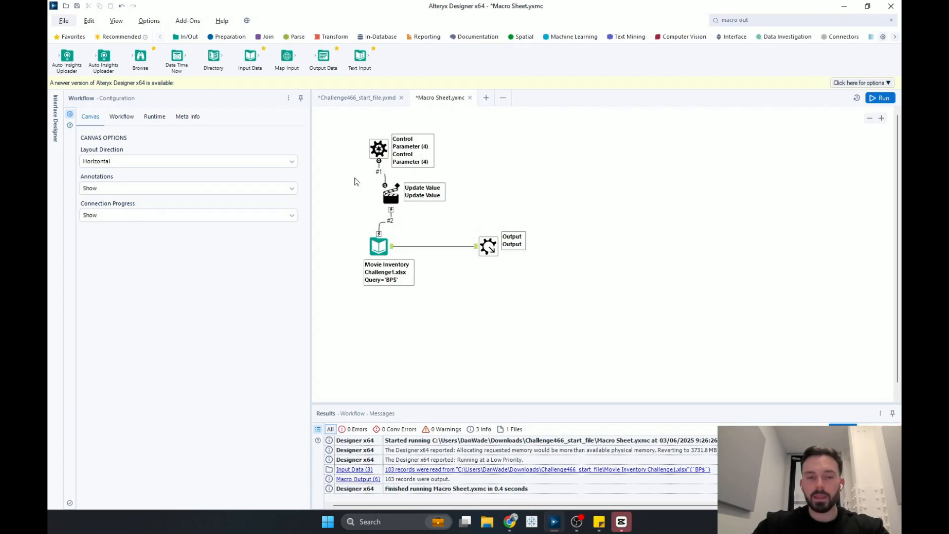
left_click(56, 118)
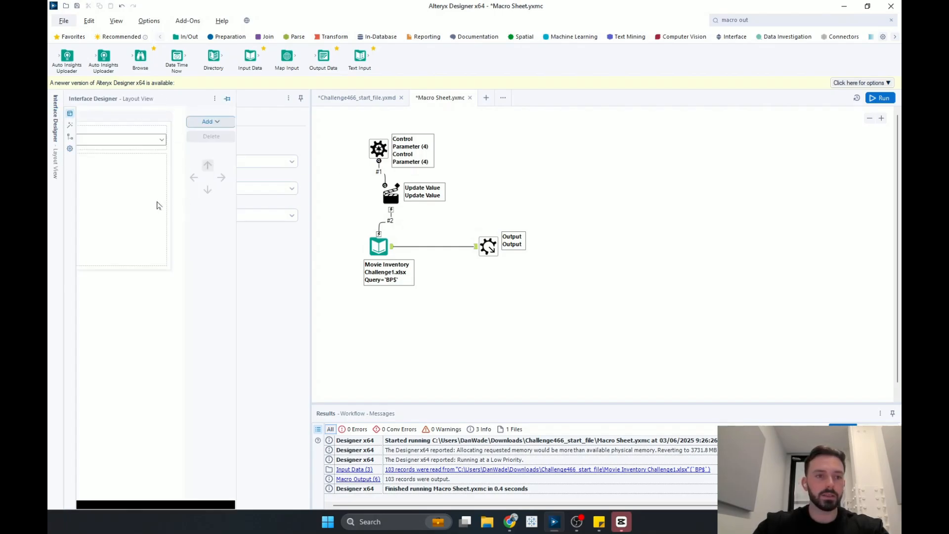
left_click(70, 148)
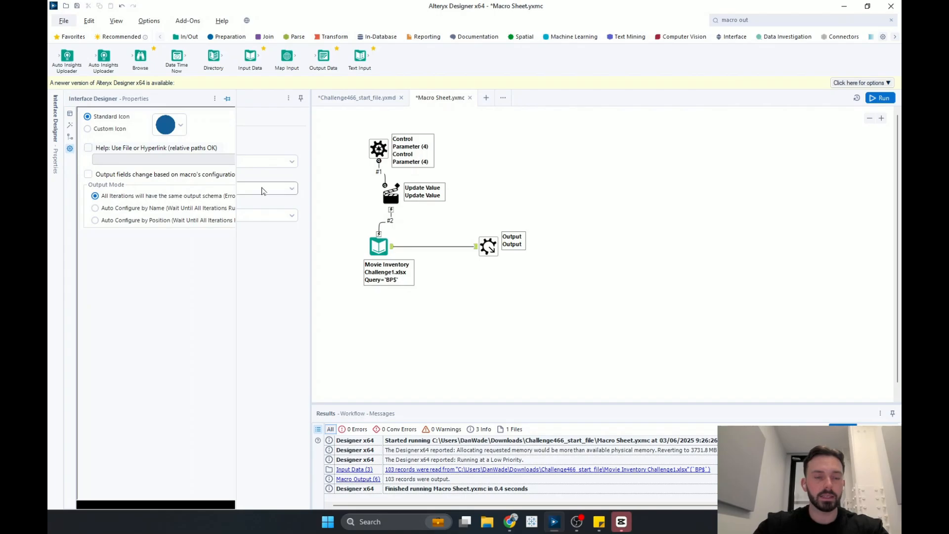
left_click_drag(237, 131, 362, 134)
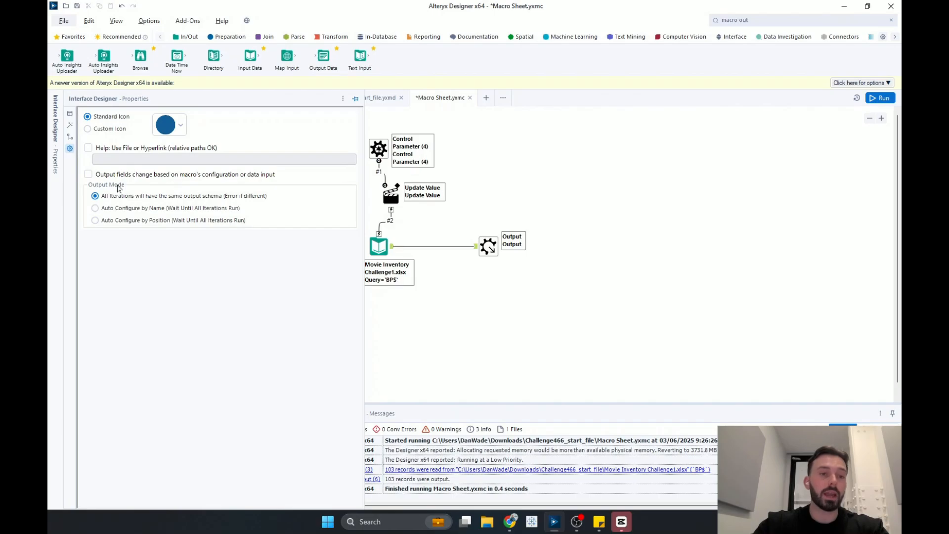
left_click(95, 208)
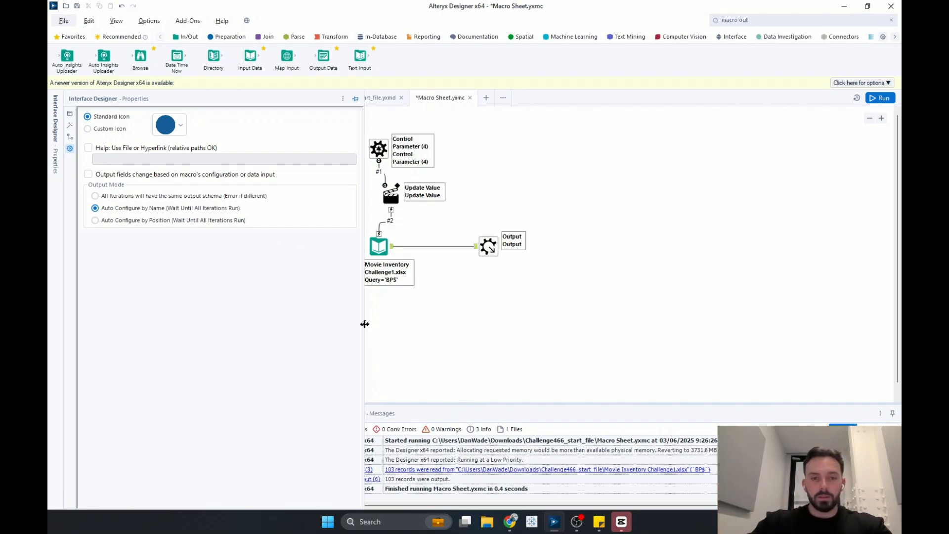
left_click_drag(365, 322, 322, 322)
left_click(880, 98)
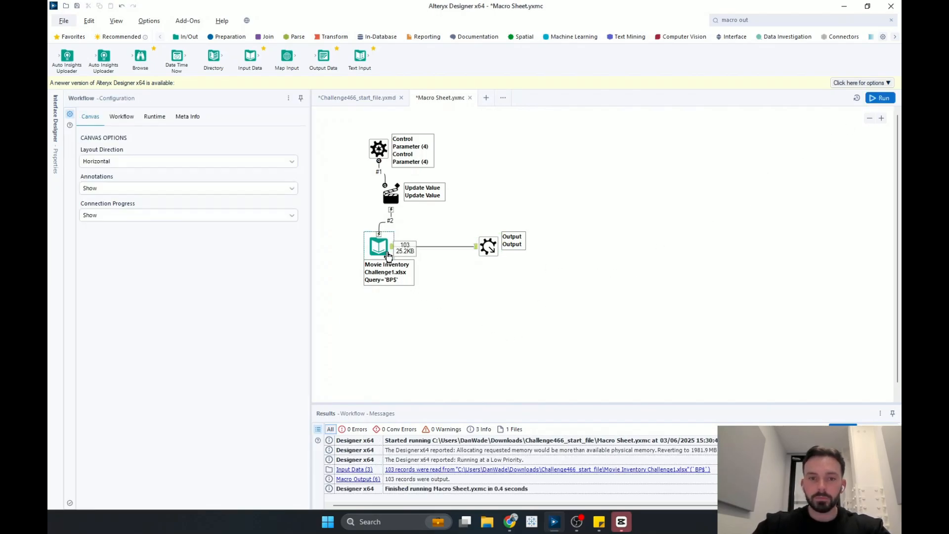
- Inspect the Macro Output tool's records and save the Macro Sheet macro
left_click(488, 246)
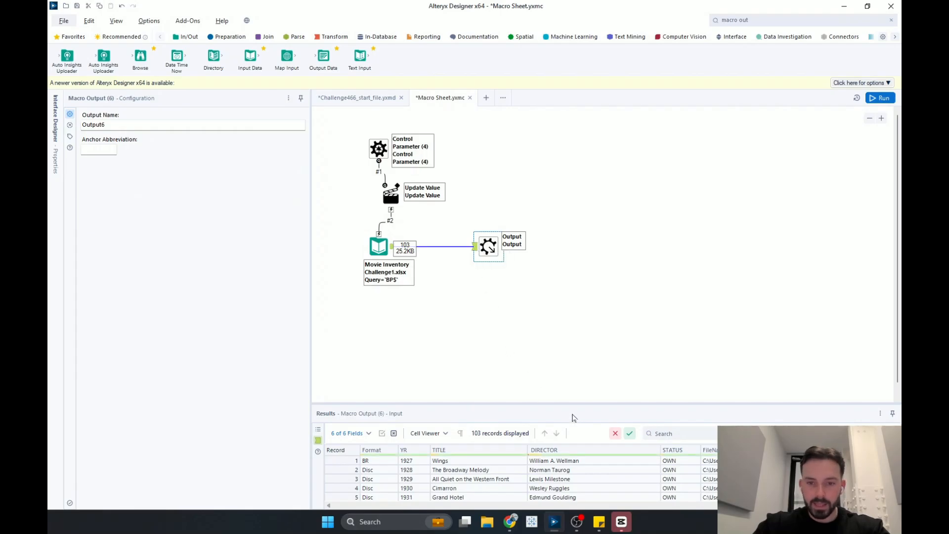
left_click_drag(567, 403, 574, 325)
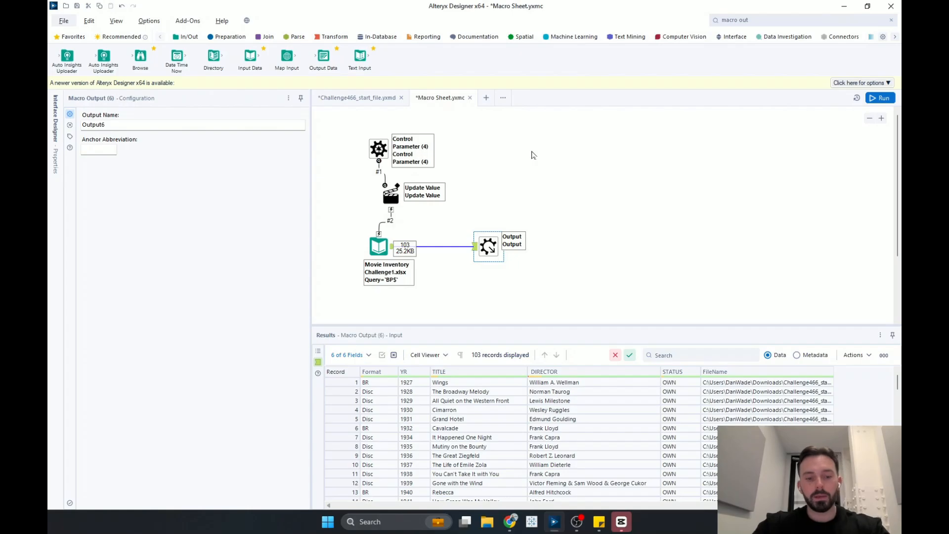
key("ctrl+s")
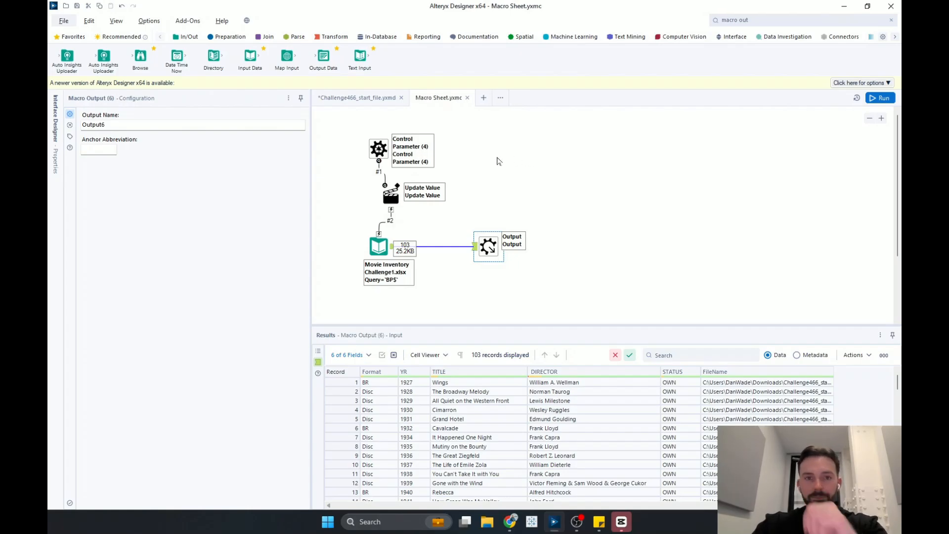
- In the Challenge466 start workflow, insert the Macro Sheet macro after the Formula tool
left_click(344, 100)
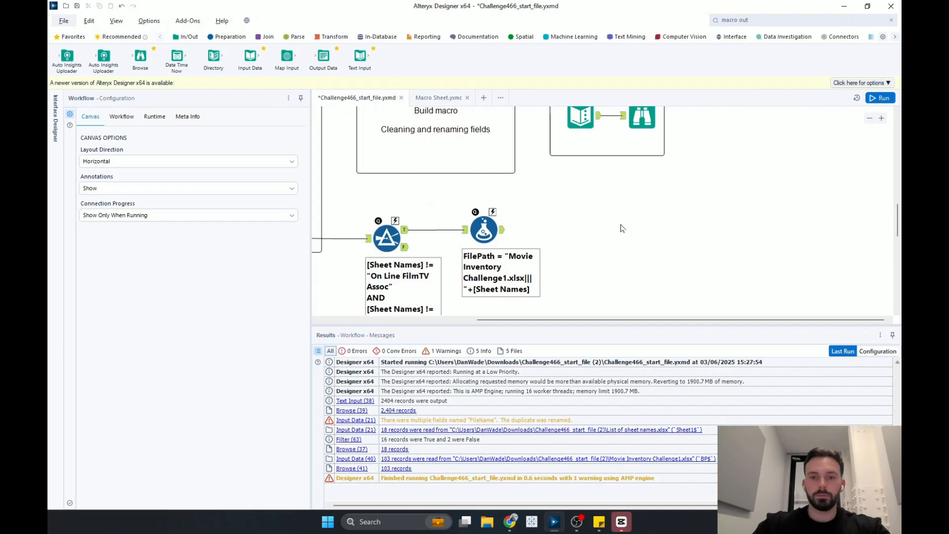
scroll(657, 248, "down", 1)
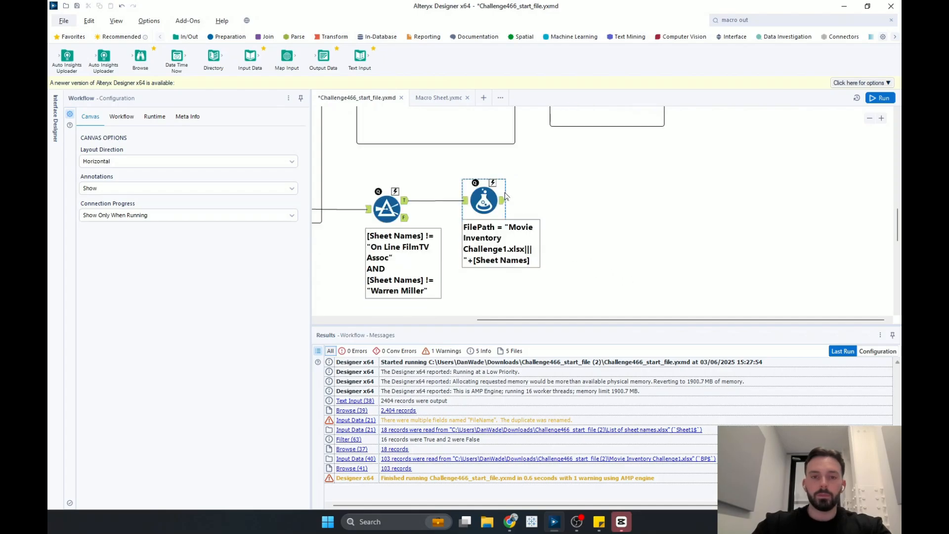
left_click(486, 200)
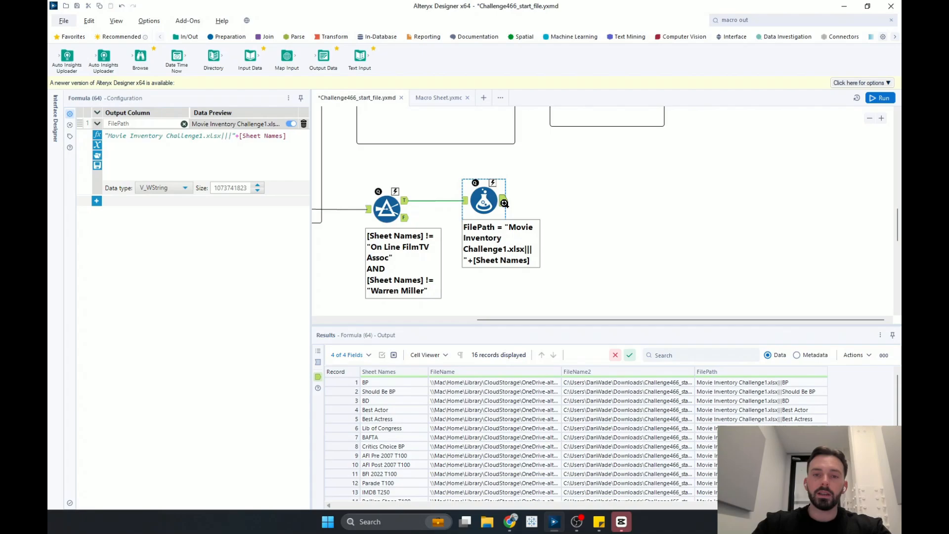
right_click(503, 203)
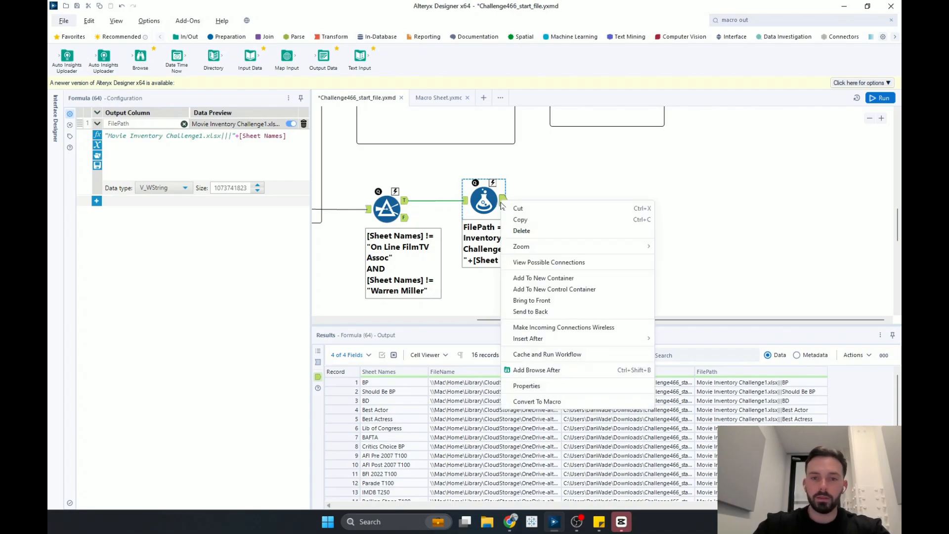
mouse_move(583, 340)
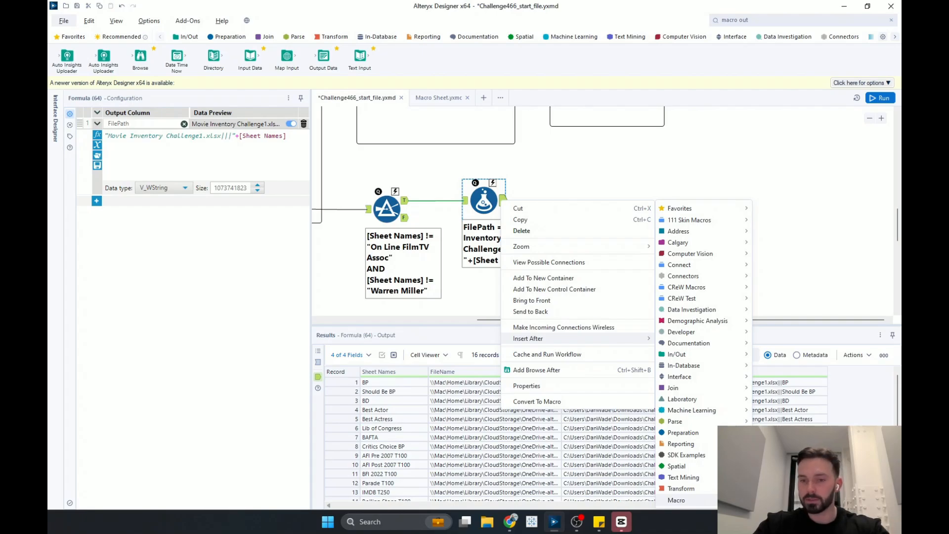
left_click(677, 501)
left_click_drag(558, 198, 591, 202)
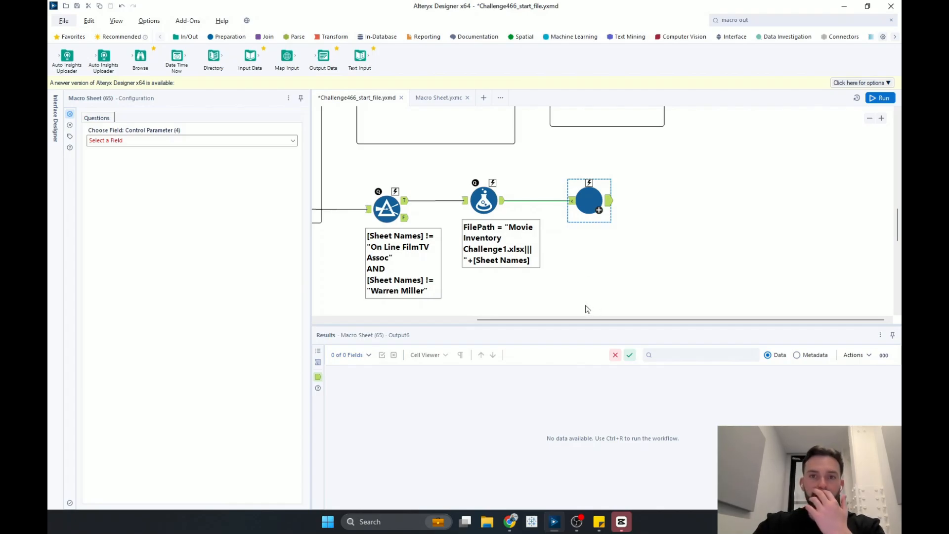
left_click_drag(584, 186, 575, 188)
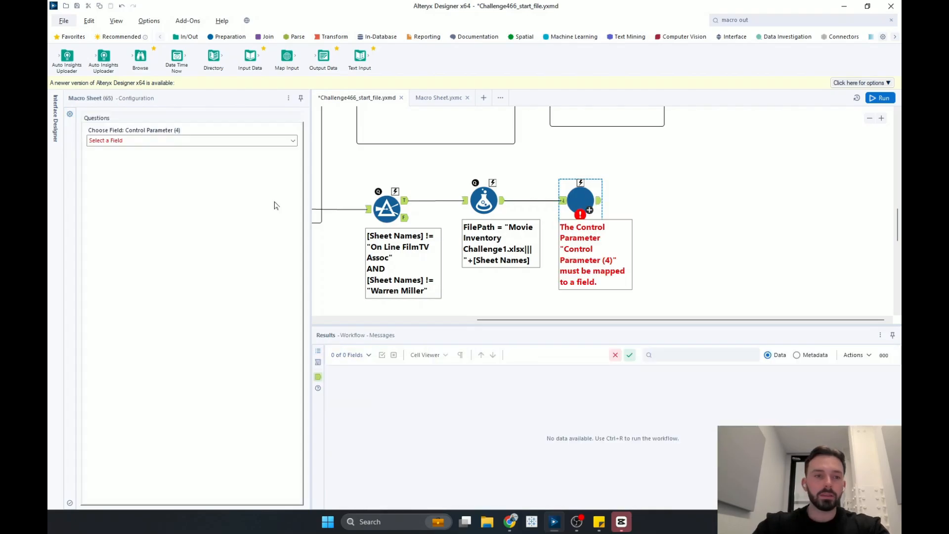
- Map the macro's Control Parameter (4) question to the FilePath field
left_click(191, 143)
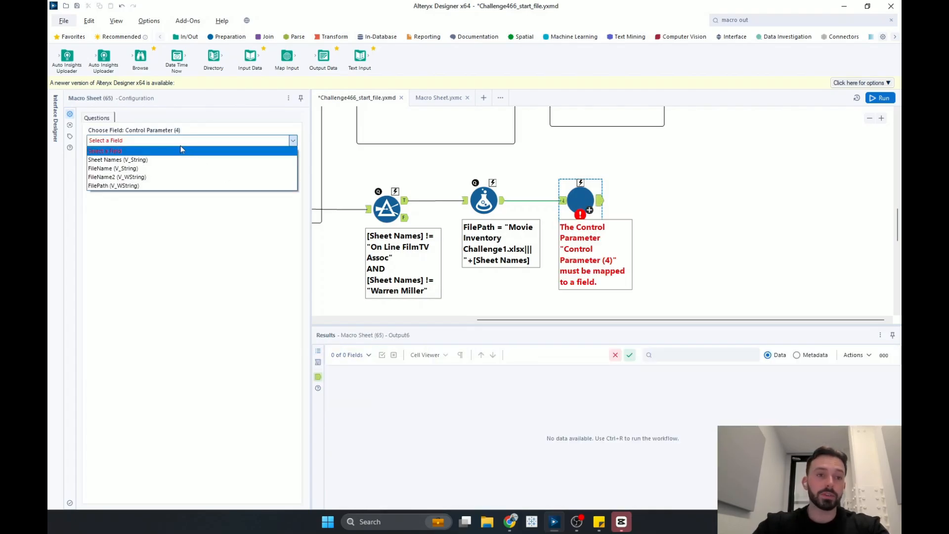
left_click(105, 185)
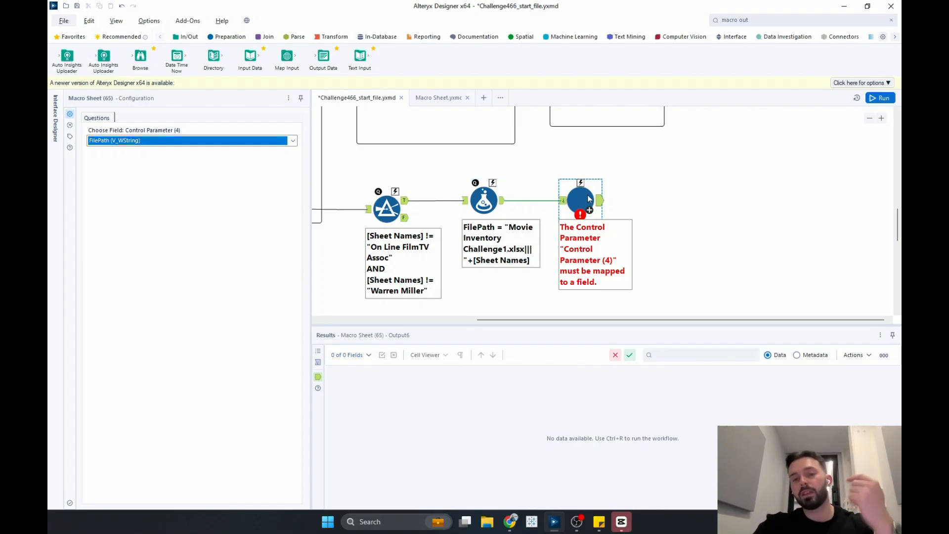
left_click(638, 196)
- Run the workflow and inspect the batch macro's output records
key("ctrl+r")
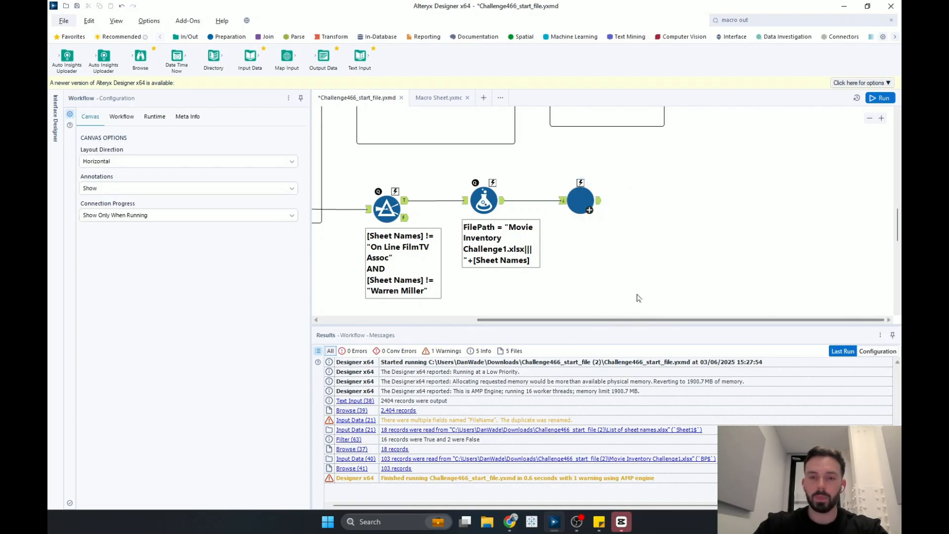
left_click(880, 98)
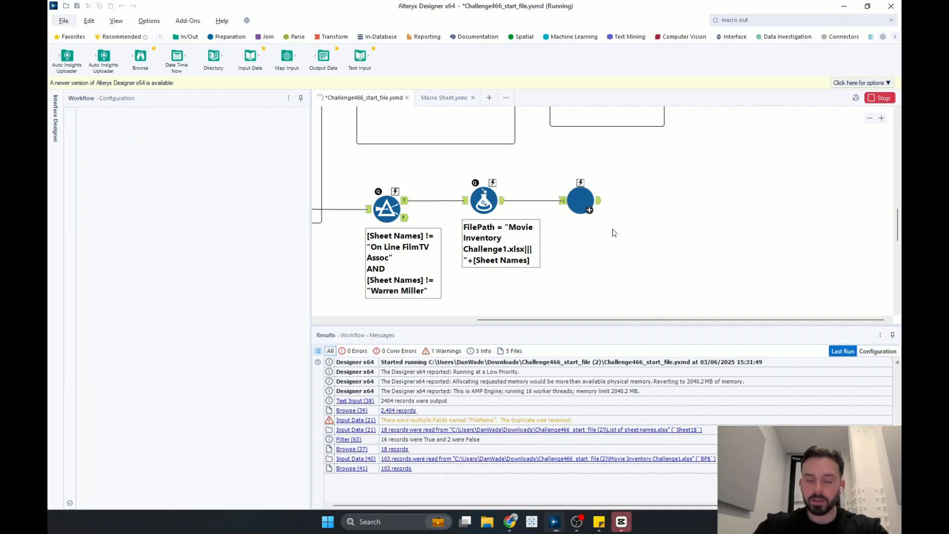
left_click(580, 200)
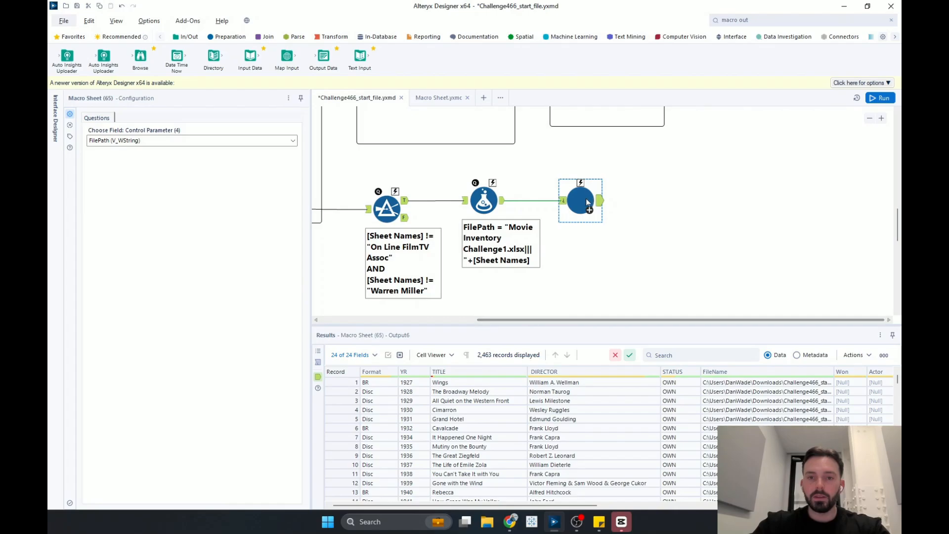
left_click_drag(585, 198, 577, 198)
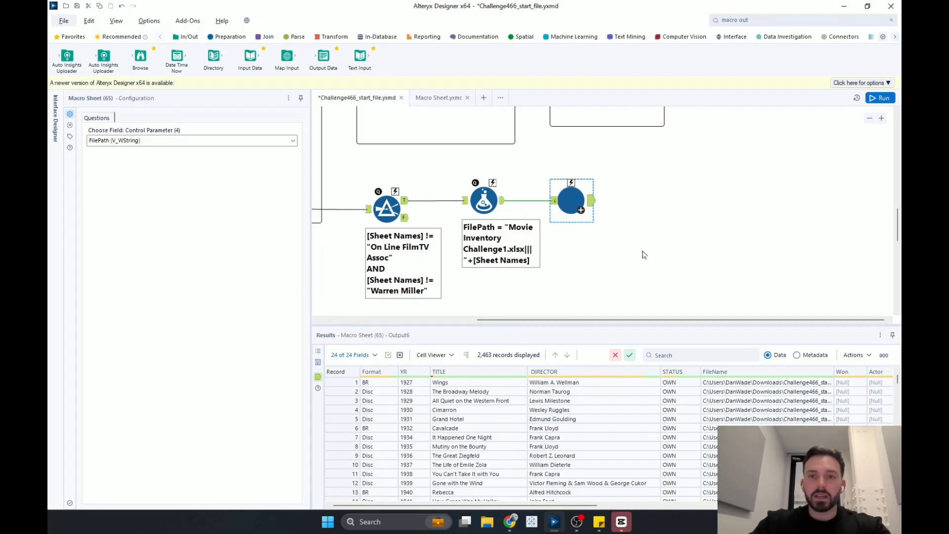
- Add a Filter tool after the batch macro that keeps records where TITLE is not null
left_click(227, 38)
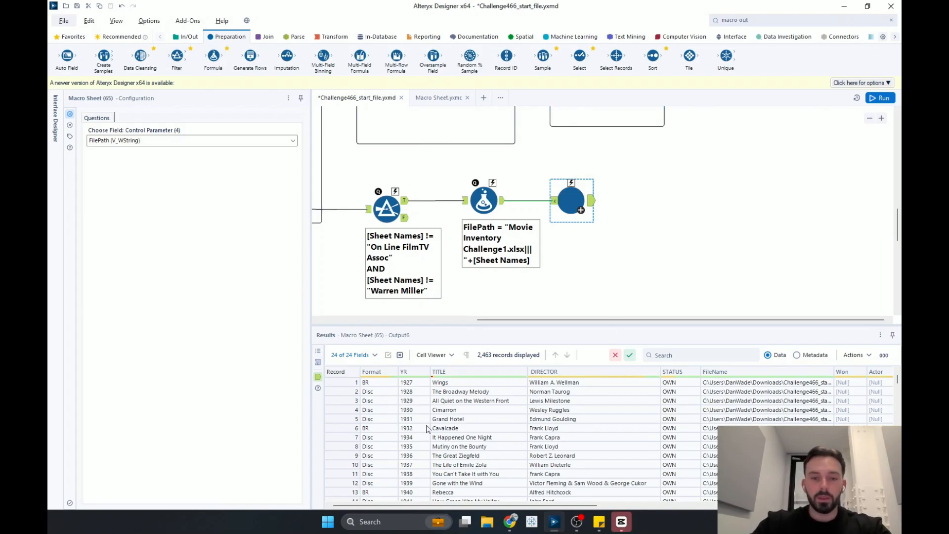
scroll(428, 428, "down", 20)
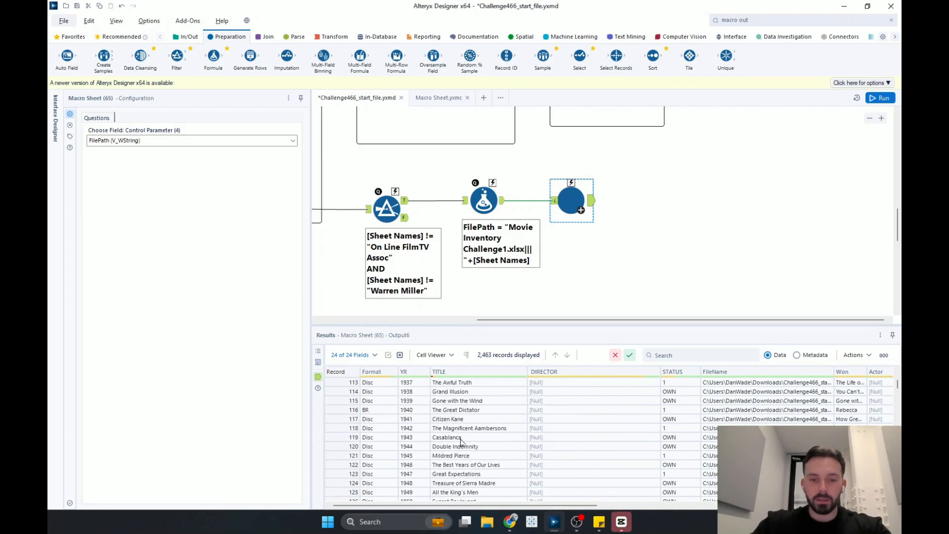
scroll(461, 442, "up", 6)
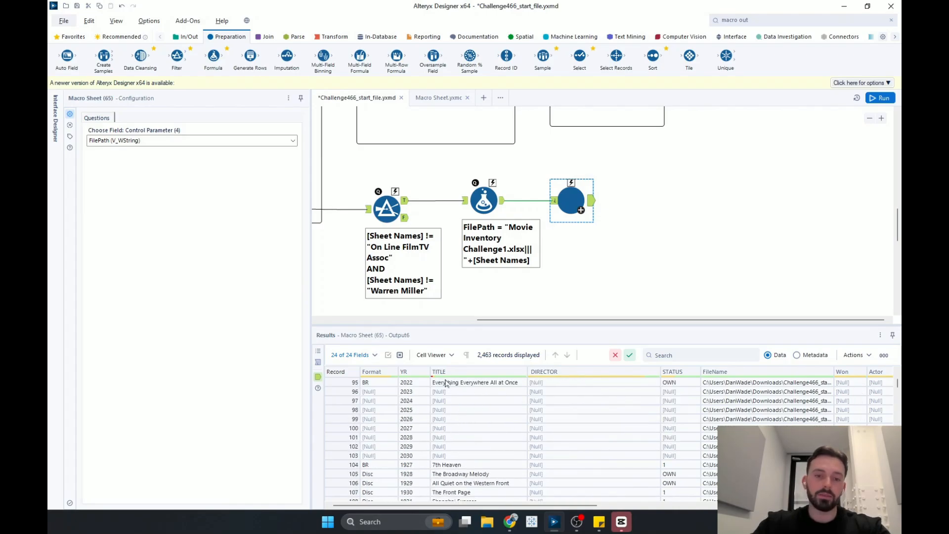
scroll(453, 416, "up", 20)
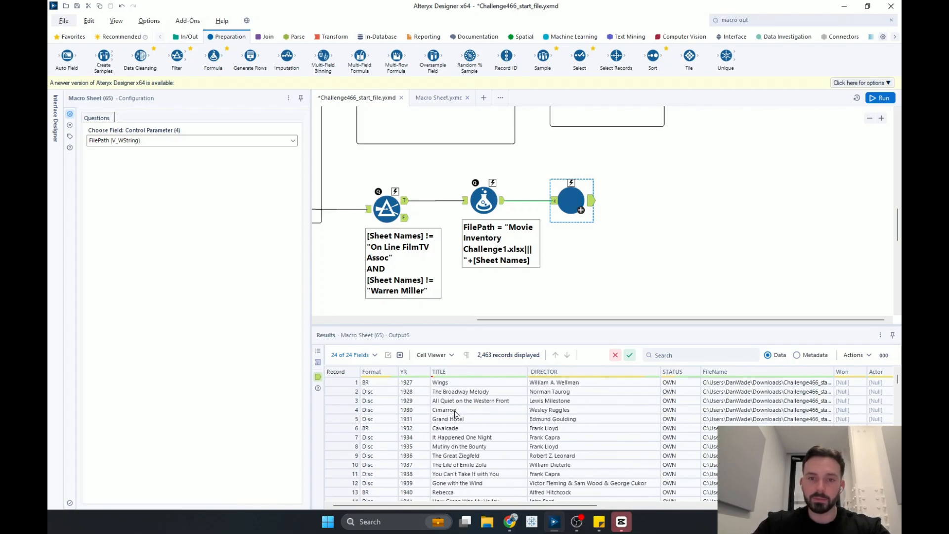
left_click_drag(177, 55, 643, 200)
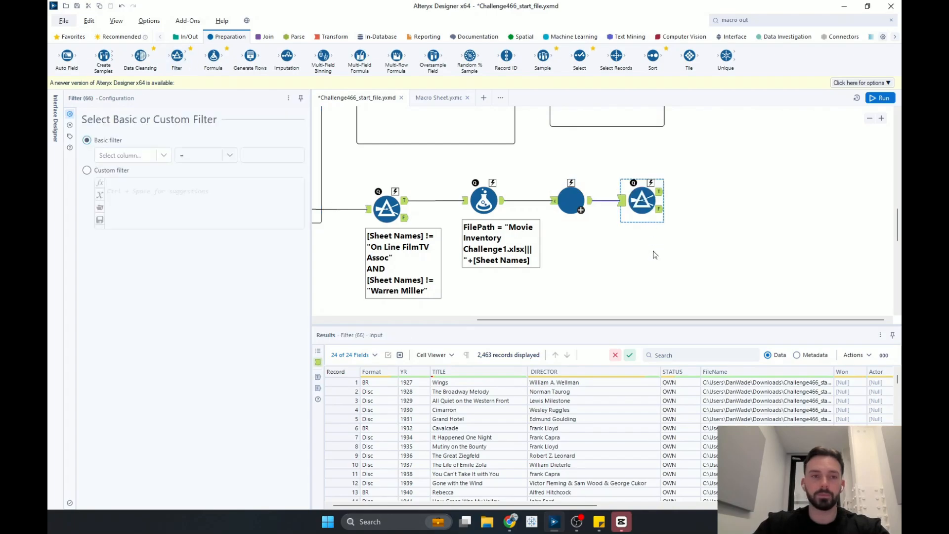
left_click(163, 155)
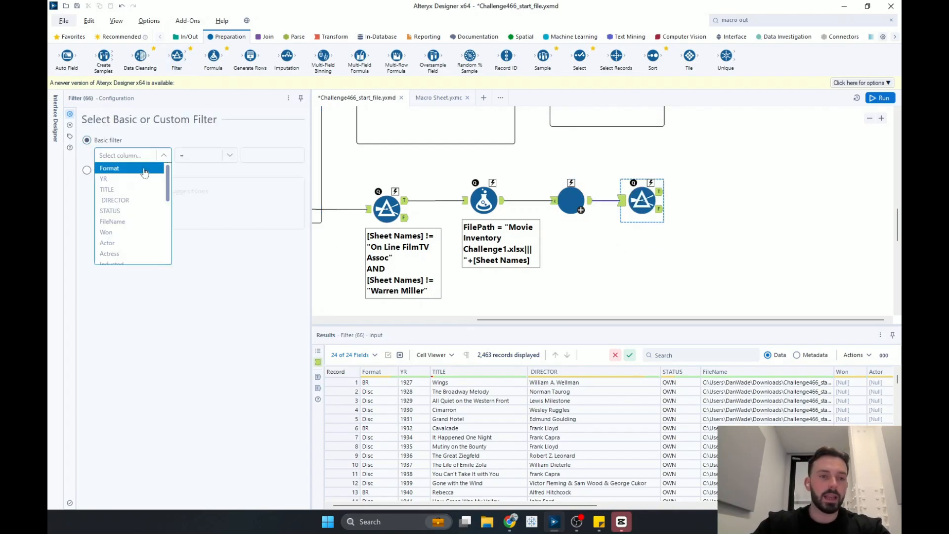
left_click(124, 190)
left_click(230, 156)
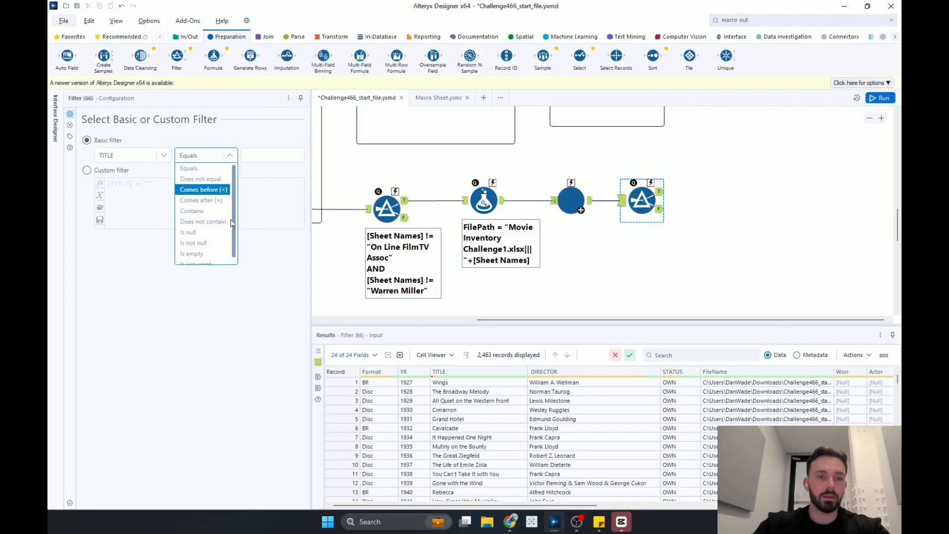
left_click(202, 242)
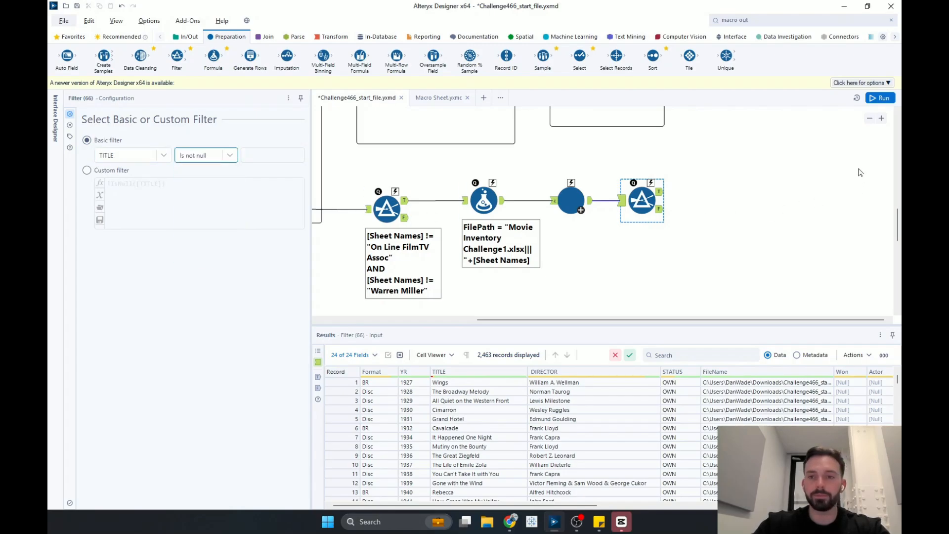
- Run the workflow and inspect the Filter's True and False output records
left_click(657, 193)
key("ctrl+r")
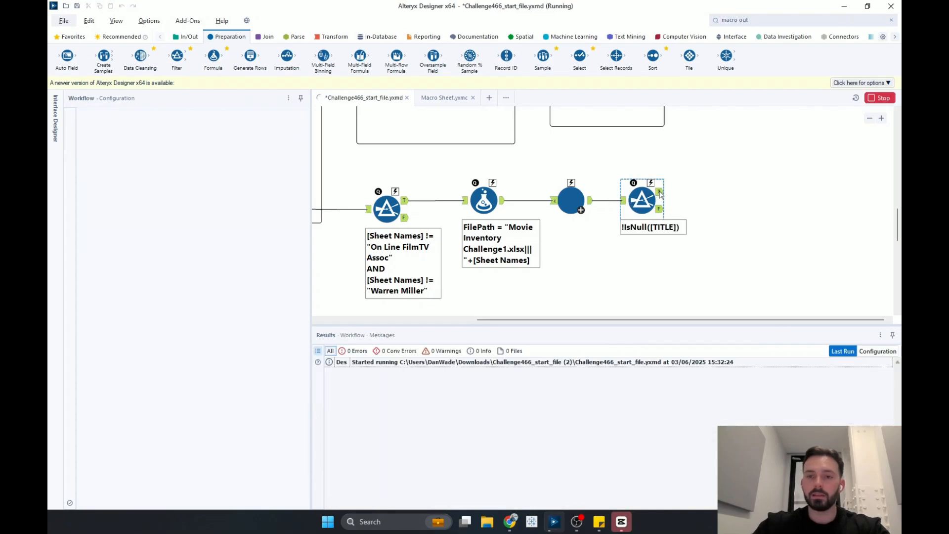
left_click(661, 193)
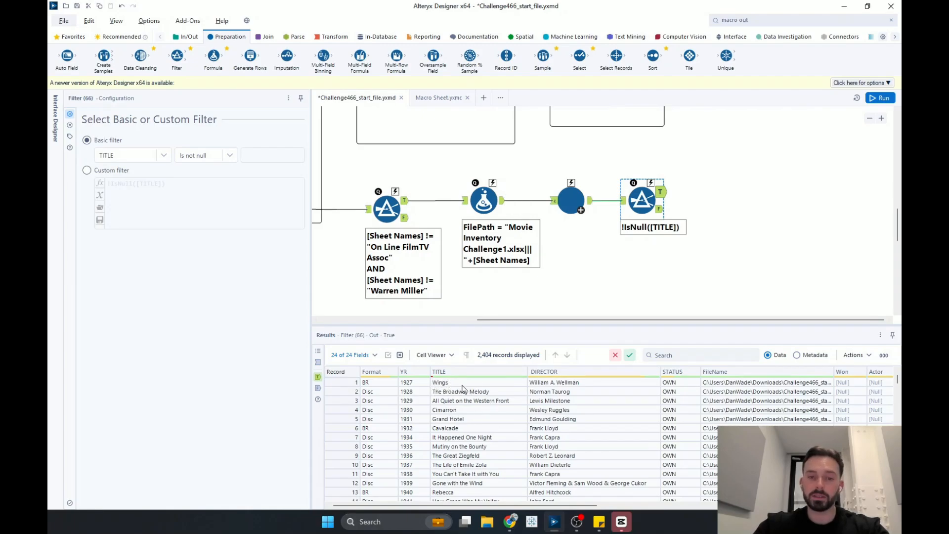
left_click(661, 210)
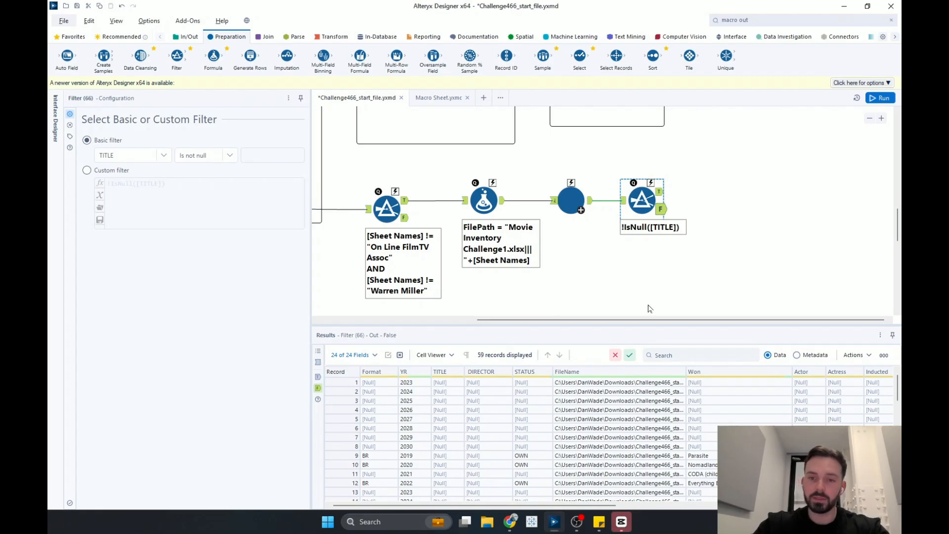
- Add a Sort tool after the Filter's True output sorting by TITLE ascending, and run the workflow
scroll(702, 261, "up", 1)
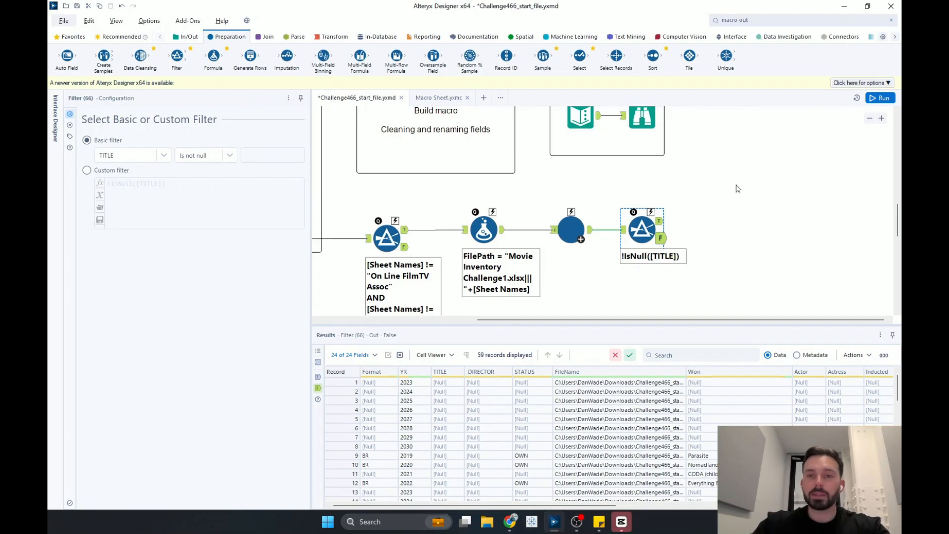
left_click_drag(649, 56, 720, 220)
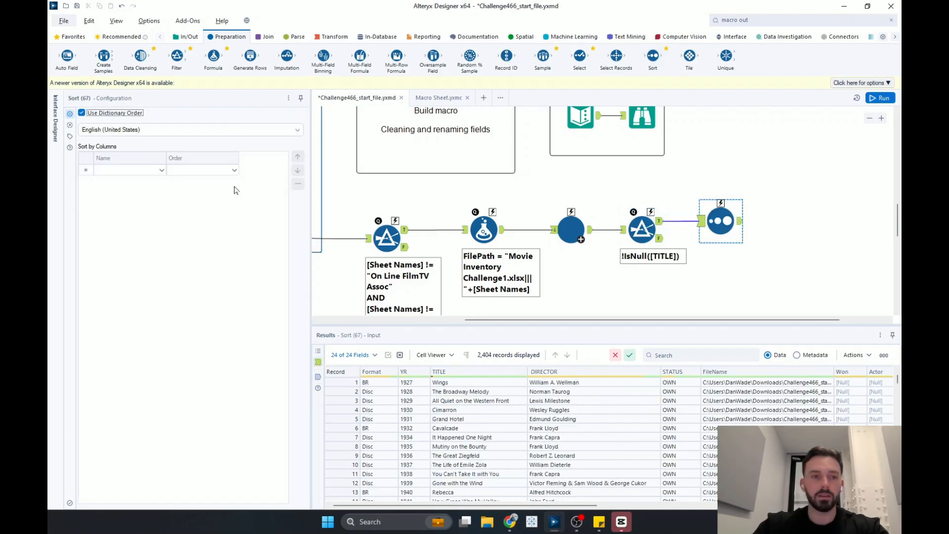
left_click(161, 170)
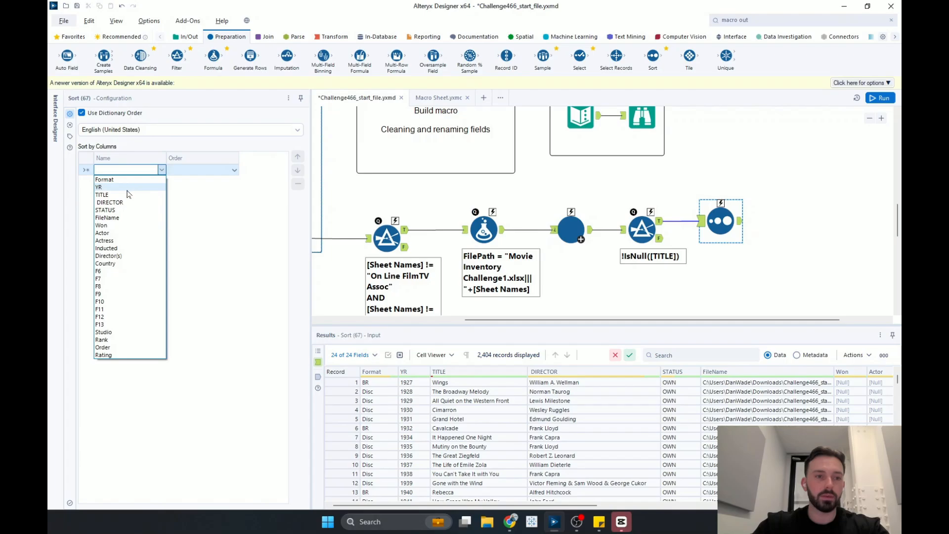
left_click(121, 199)
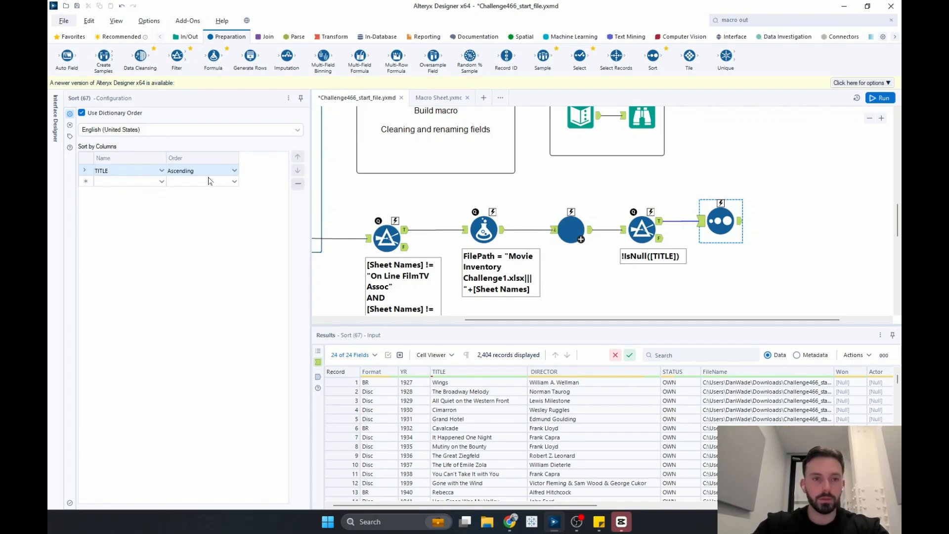
left_click(880, 98)
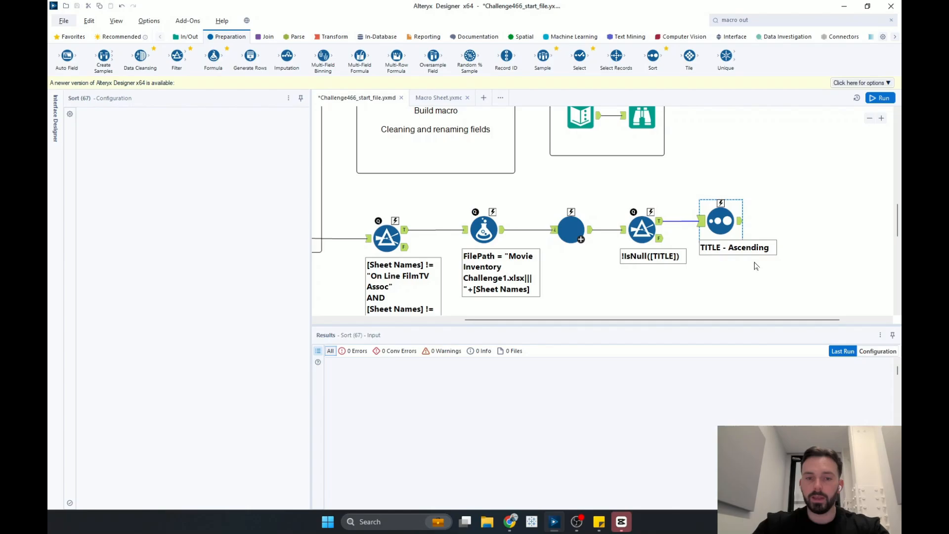
- Inspect the sorted output records and the run messages
left_click(740, 225)
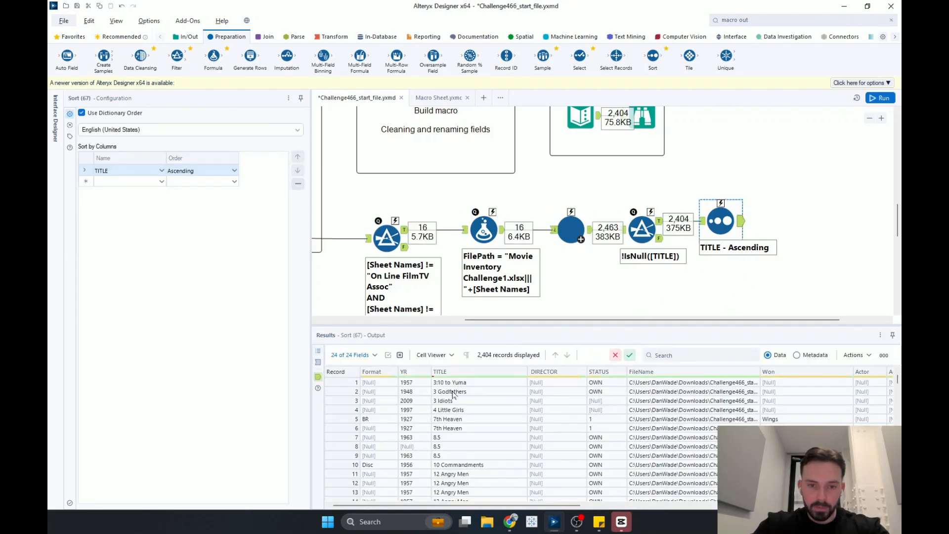
scroll(467, 415, "down", 3)
scroll(467, 416, "up", 3)
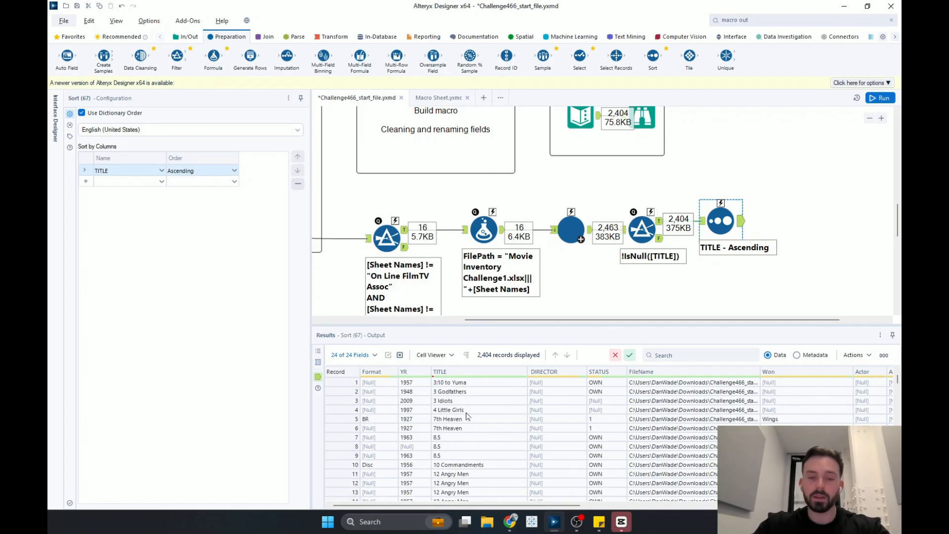
scroll(791, 305, "right", 2)
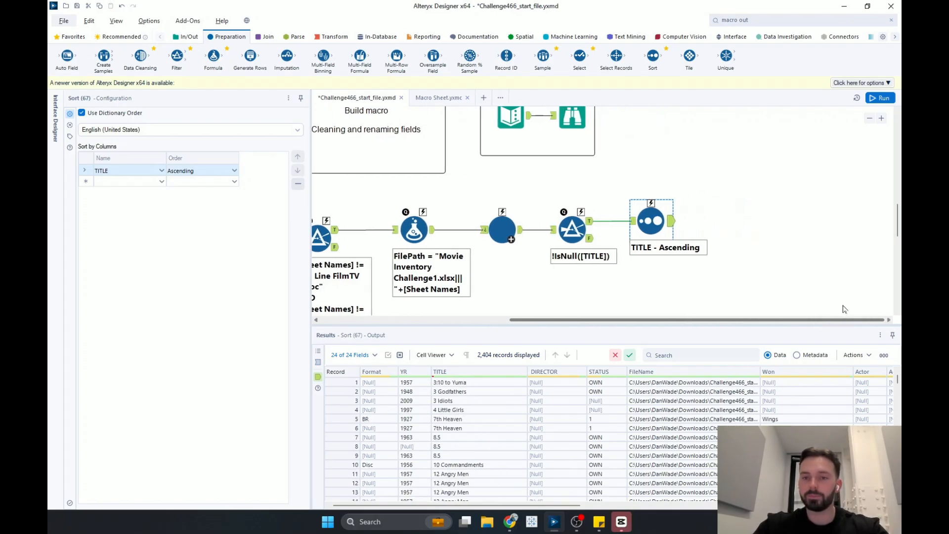
left_click(765, 245)
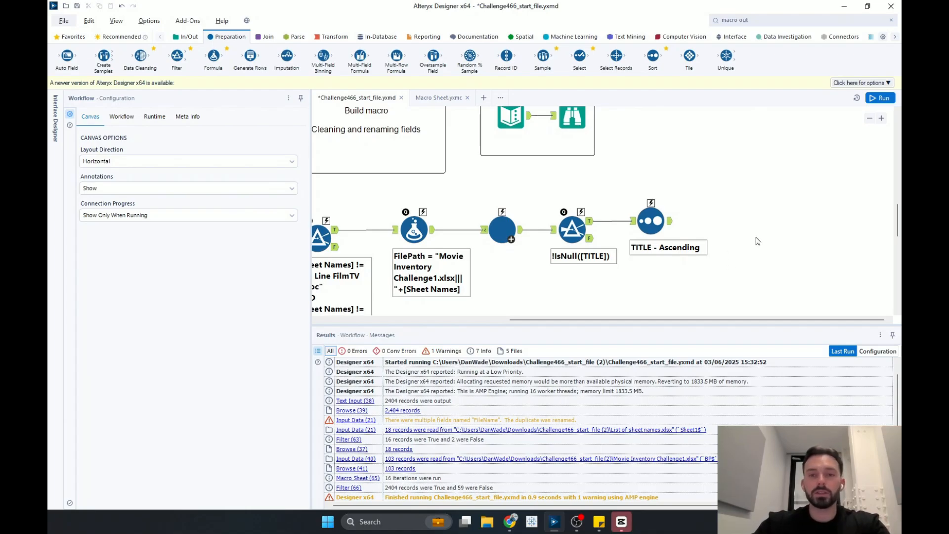
- Add a RegEx tool after the Sort tool set to parse the FileName column
left_click(296, 38)
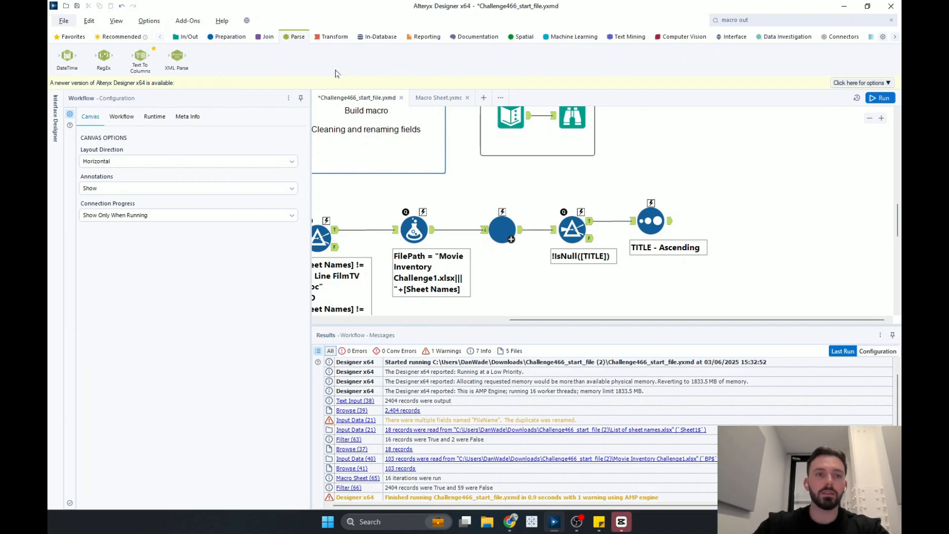
left_click_drag(104, 56, 739, 221)
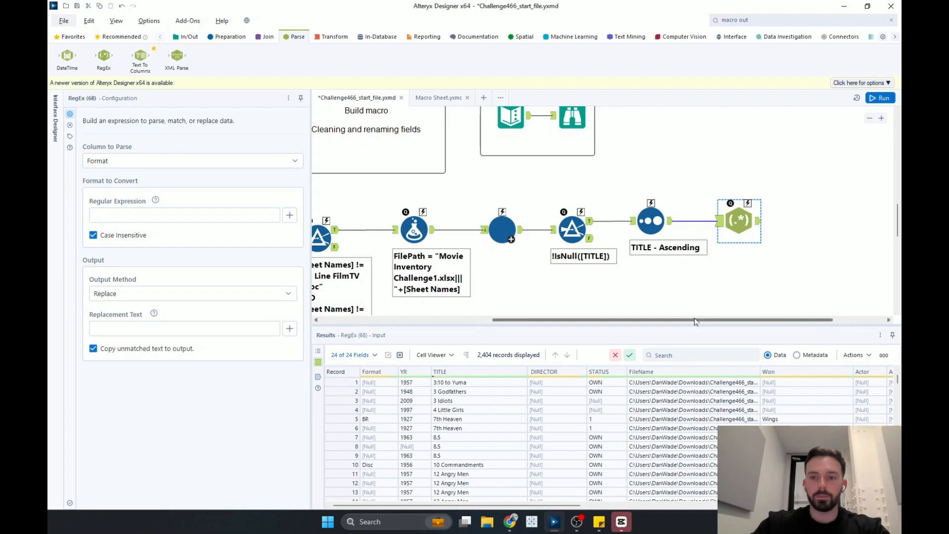
left_click_drag(695, 320, 746, 319)
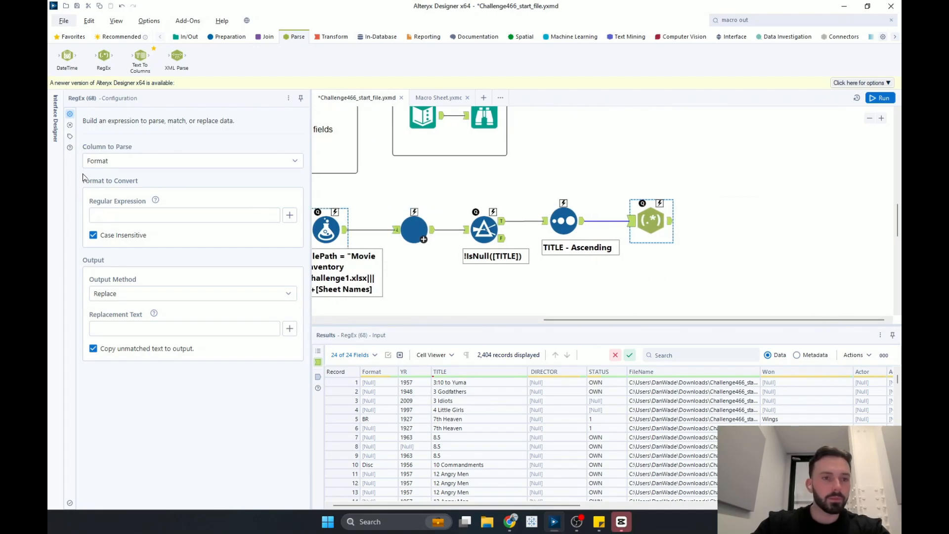
left_click(127, 164)
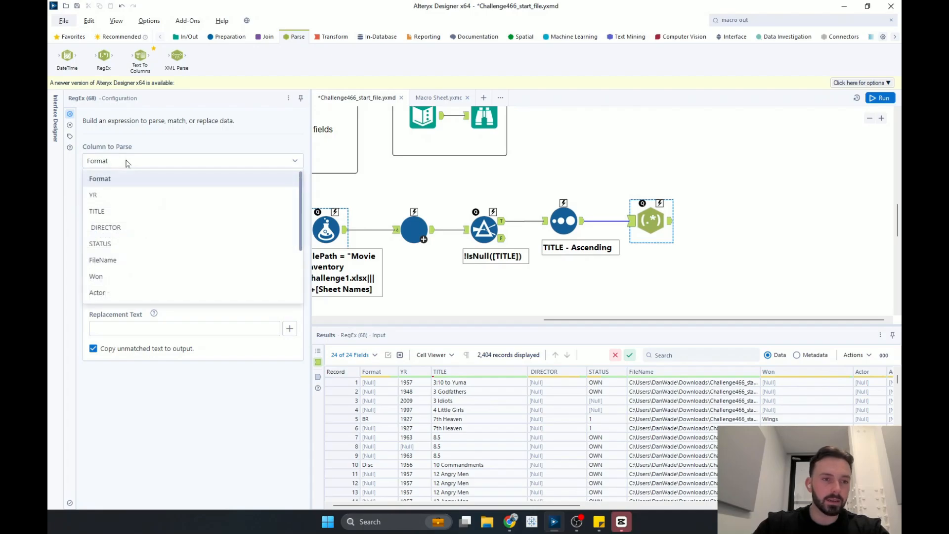
left_click(109, 262)
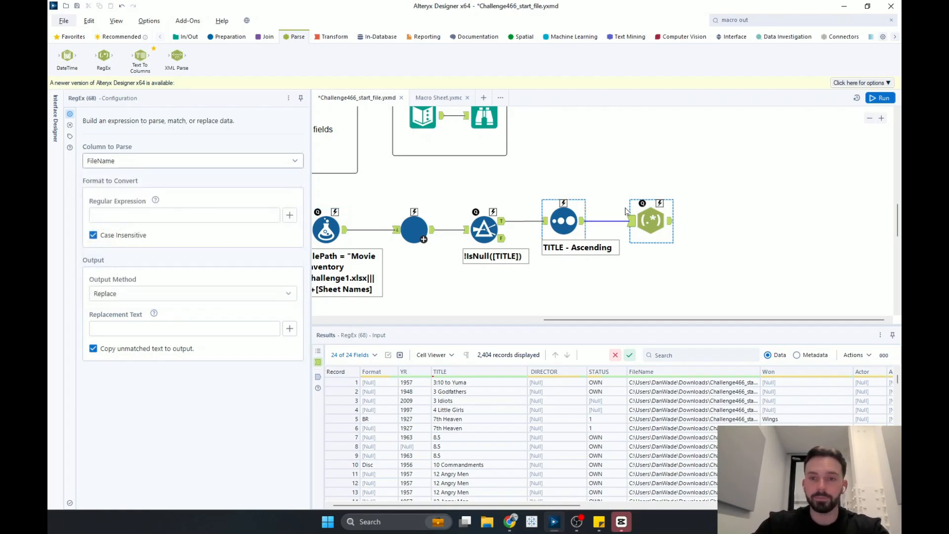
left_click(144, 294)
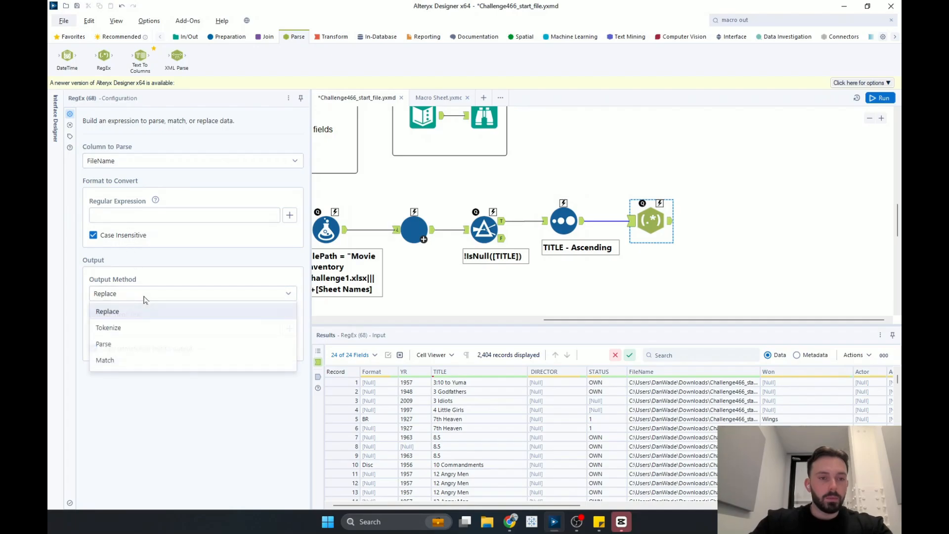
left_click(115, 344)
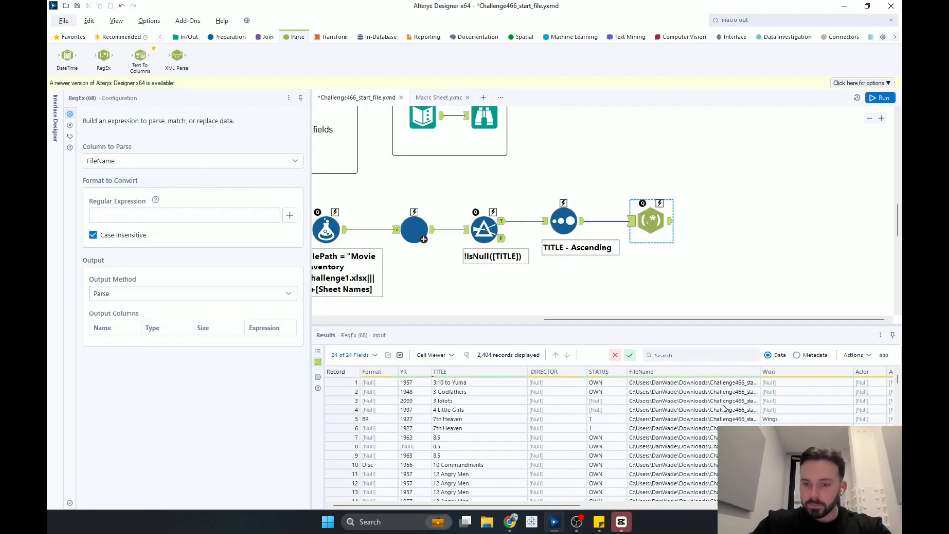
- Copy the "|||Lib of Congress" ending of a FileName value into the regular expression
left_click(686, 382)
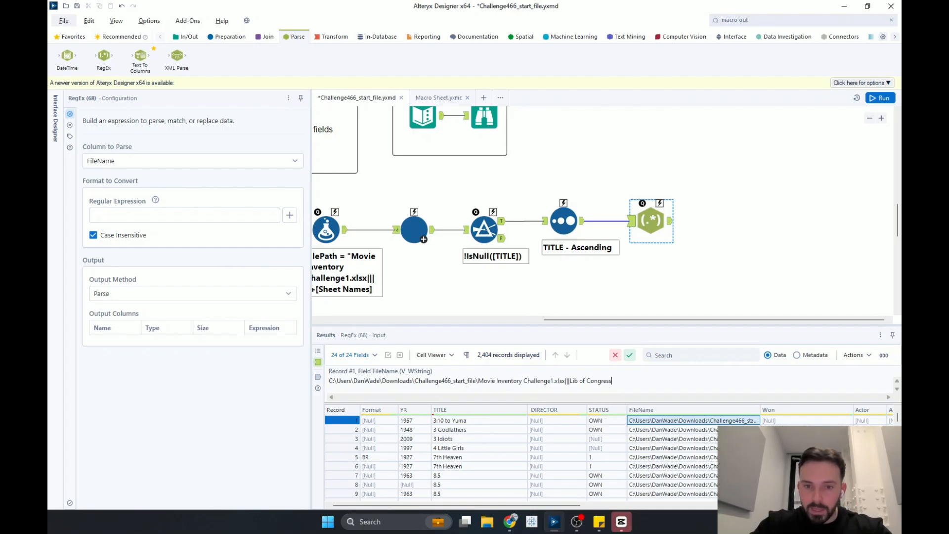
left_click_drag(562, 381, 573, 380)
left_click(573, 380)
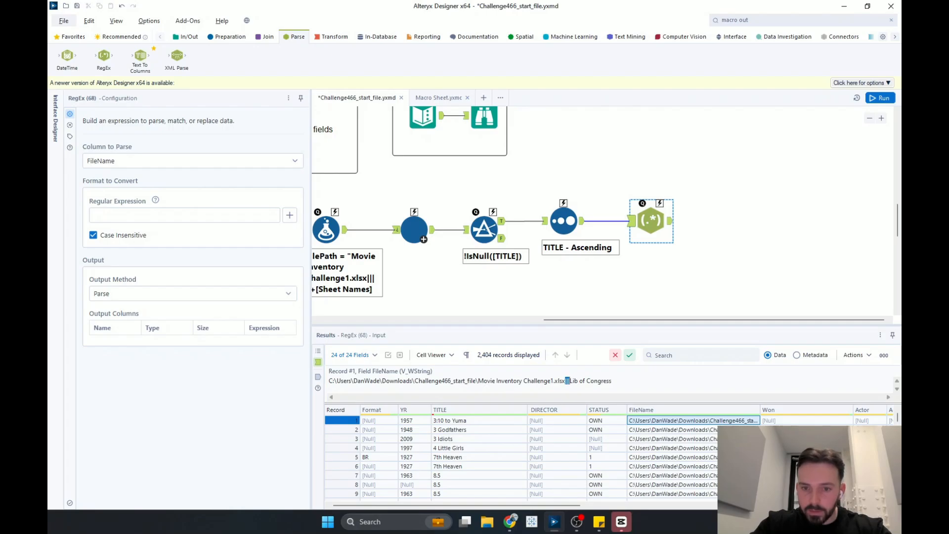
left_click_drag(567, 380, 607, 381)
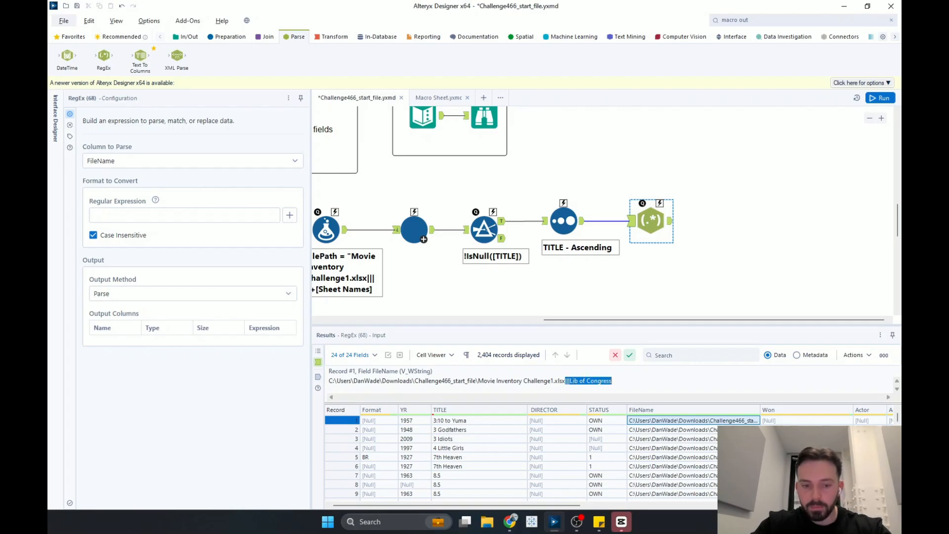
left_click(94, 215)
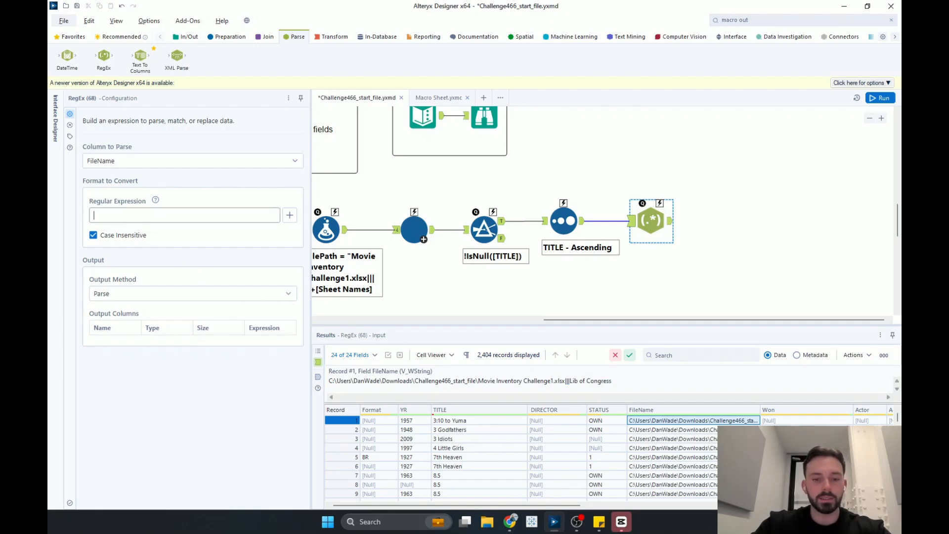
type("|||Lib of Congress")
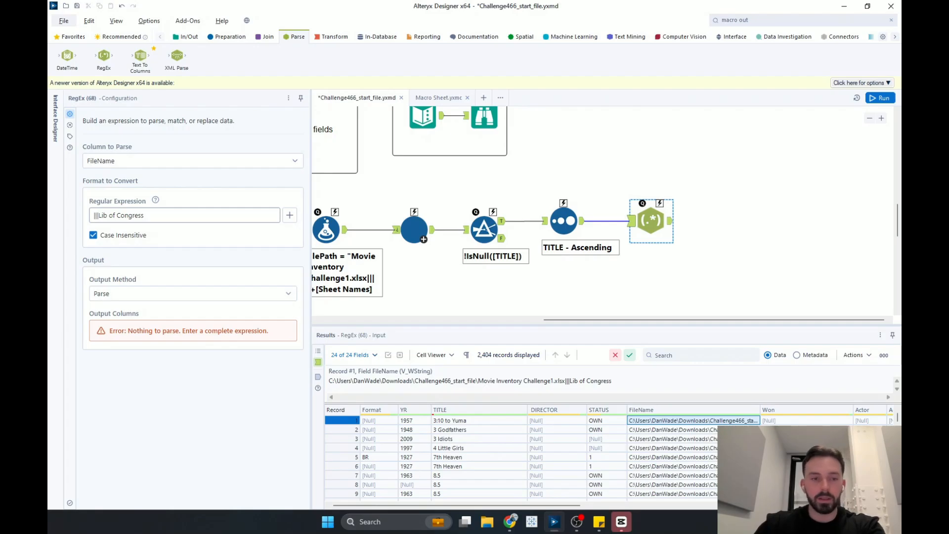
- Change the regular expression to \|\|\|(.*) so it captures the text after the three pipes, and run the workflow
type("(")
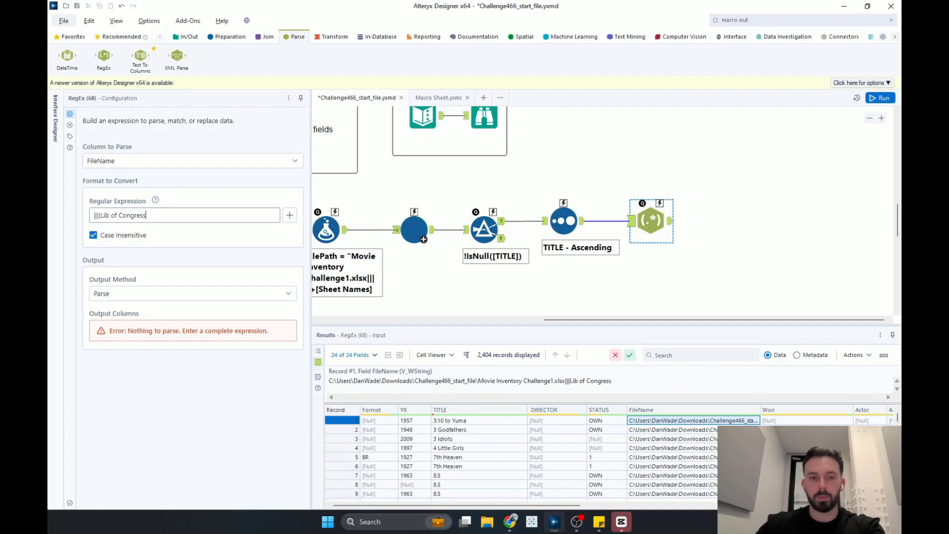
type(")")
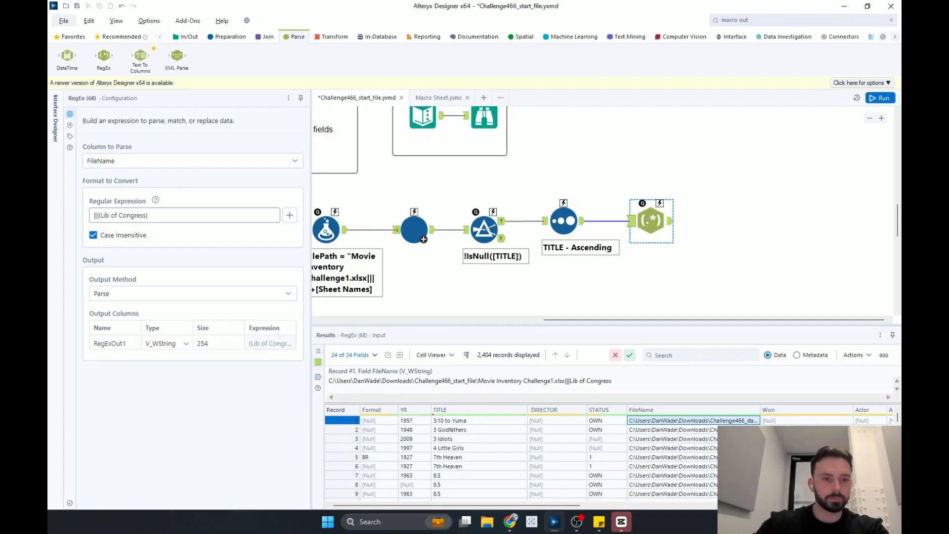
left_click_drag(147, 215, 102, 215)
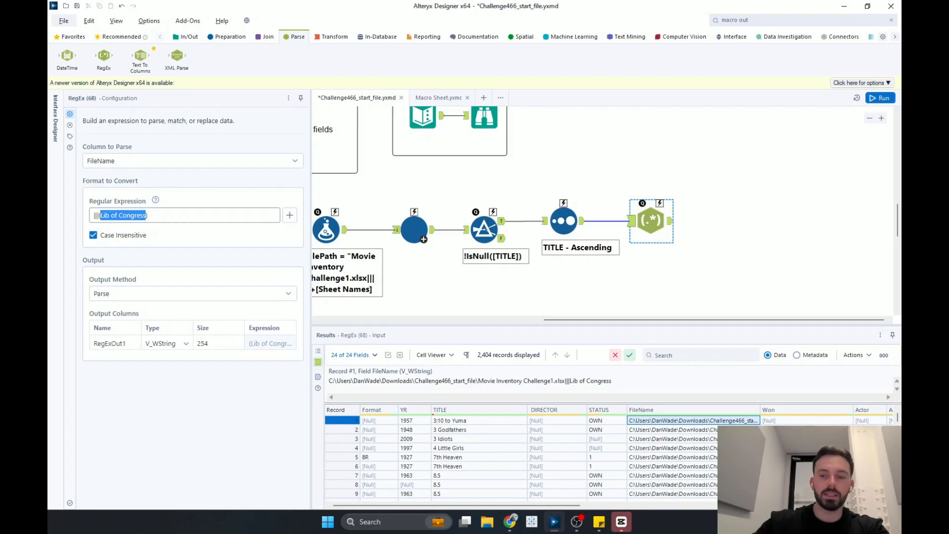
type("()")
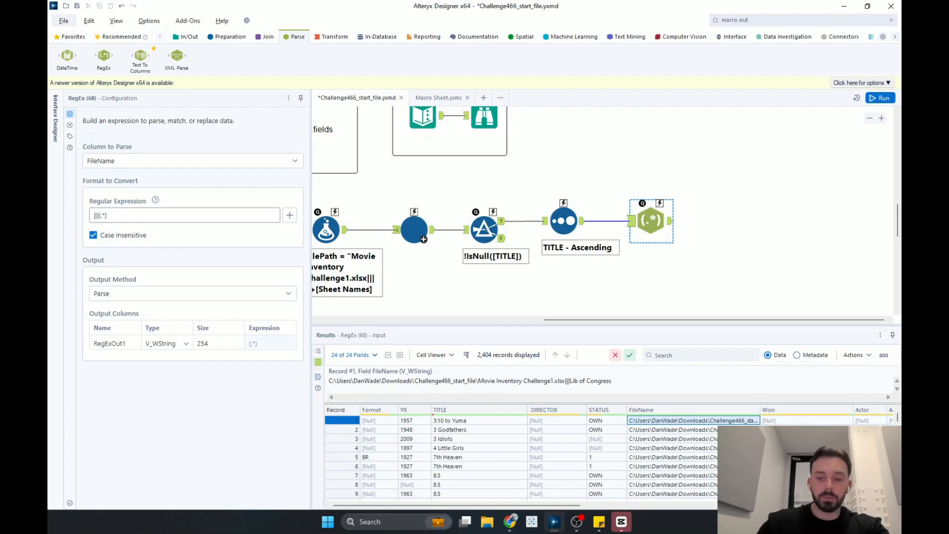
type("\\")
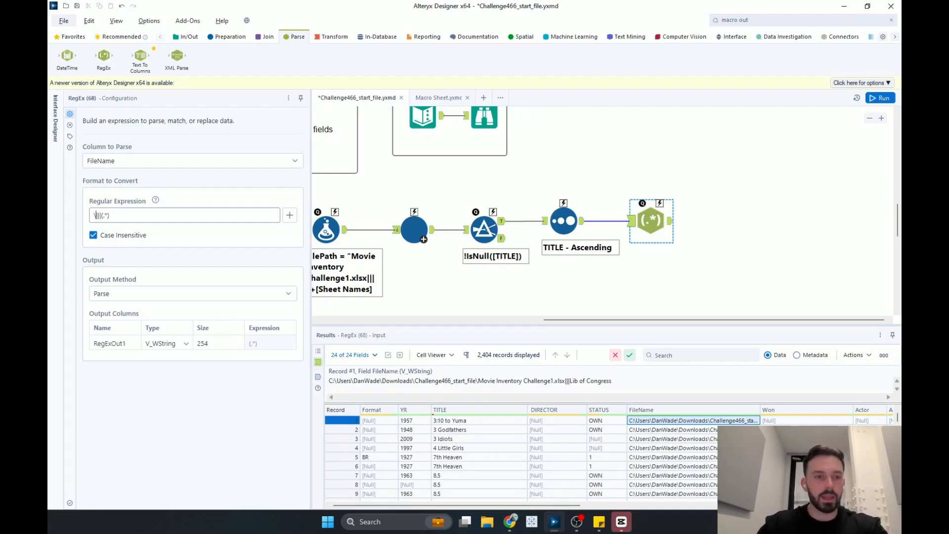
left_click(99, 215)
type("\\")
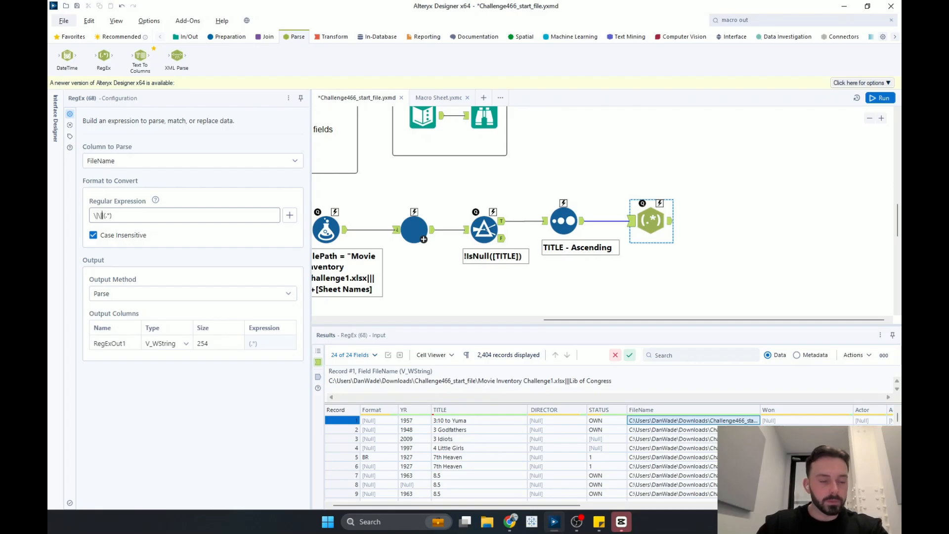
type("\\|")
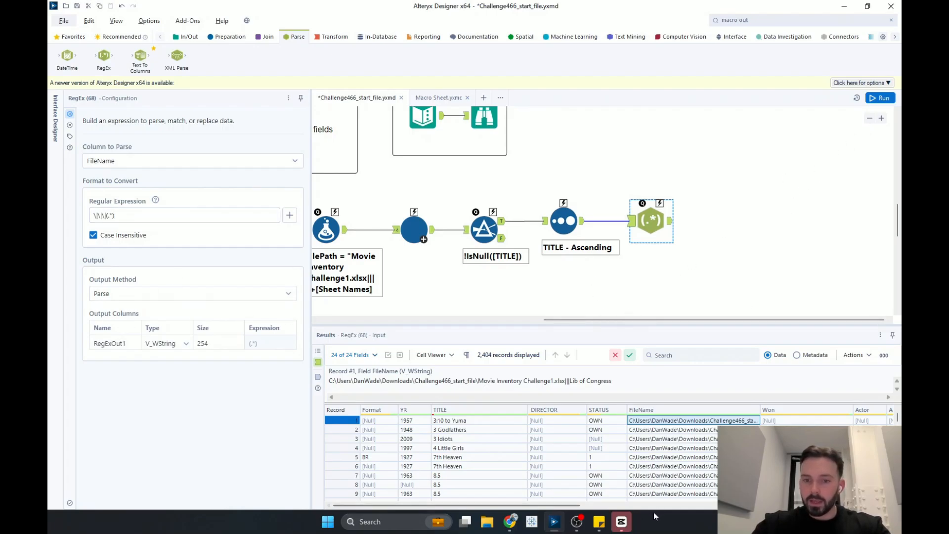
left_click(881, 98)
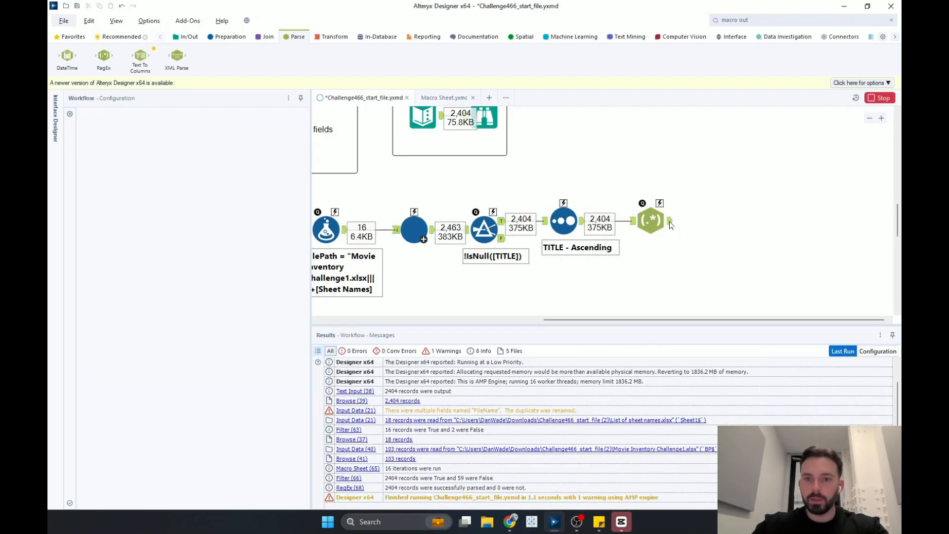
- Inspect the RegEx tool's output, especially the parsed RegExOut1 column values
left_click(652, 221)
left_click_drag(523, 505, 848, 505)
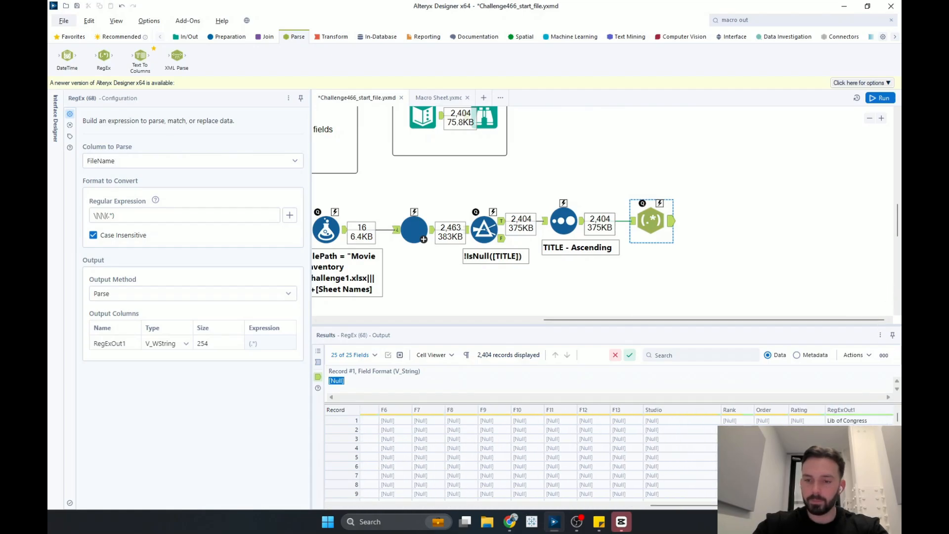
left_click(865, 411)
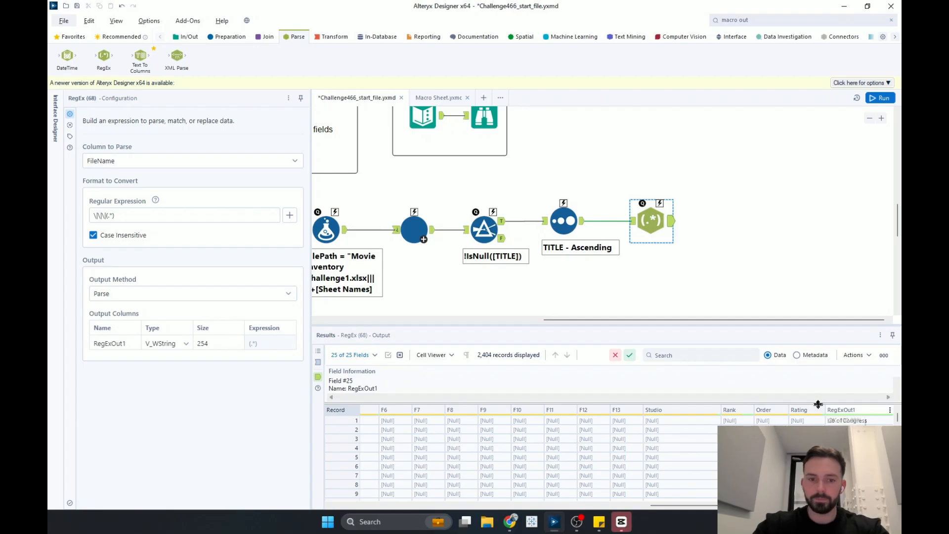
mouse_move(501, 404)
left_mouse_down()
mouse_move(508, 445)
mouse_move(512, 410)
left_mouse_up()
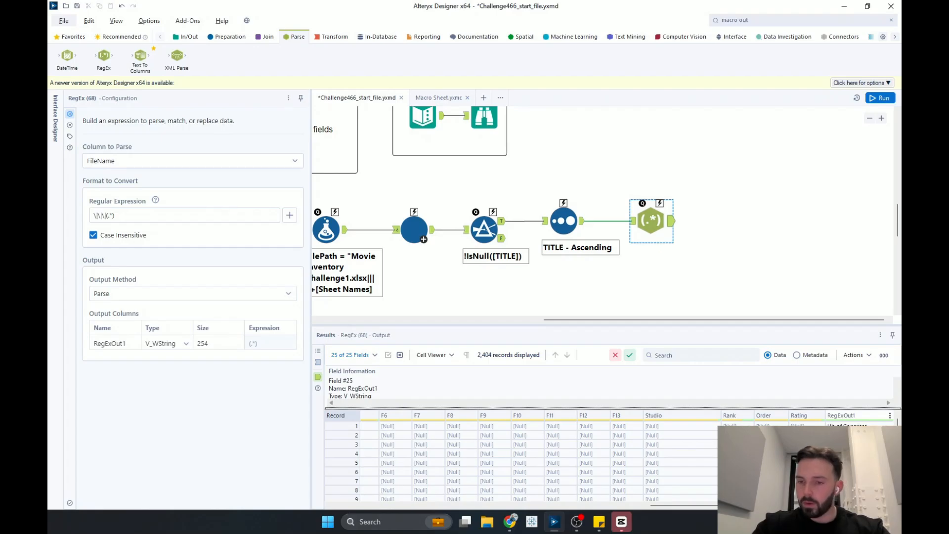
left_click_drag(829, 409, 825, 193)
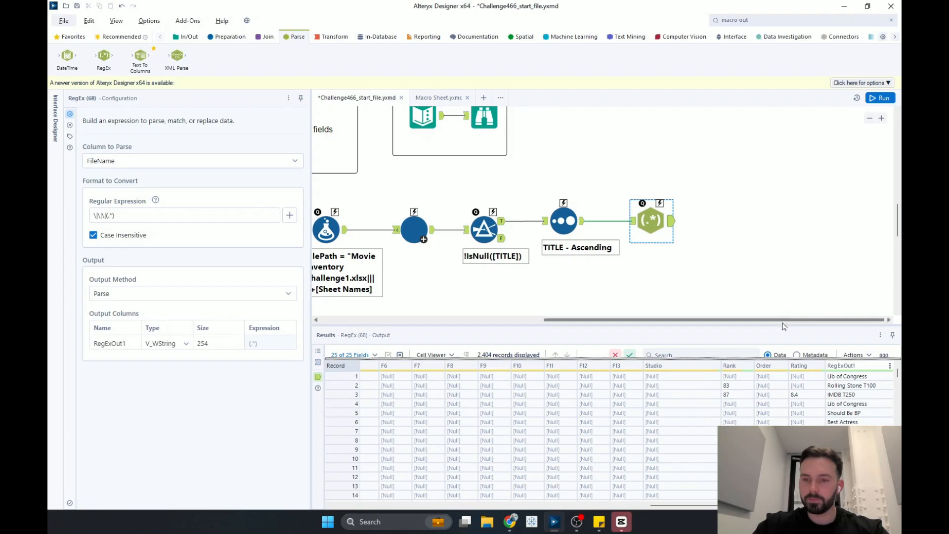
left_click_drag(782, 324, 788, 157)
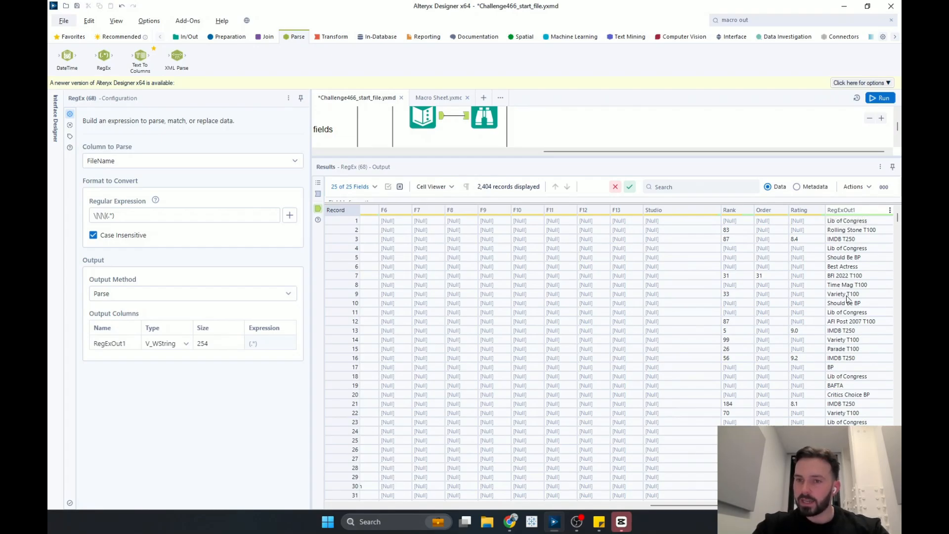
left_click_drag(702, 159, 710, 416)
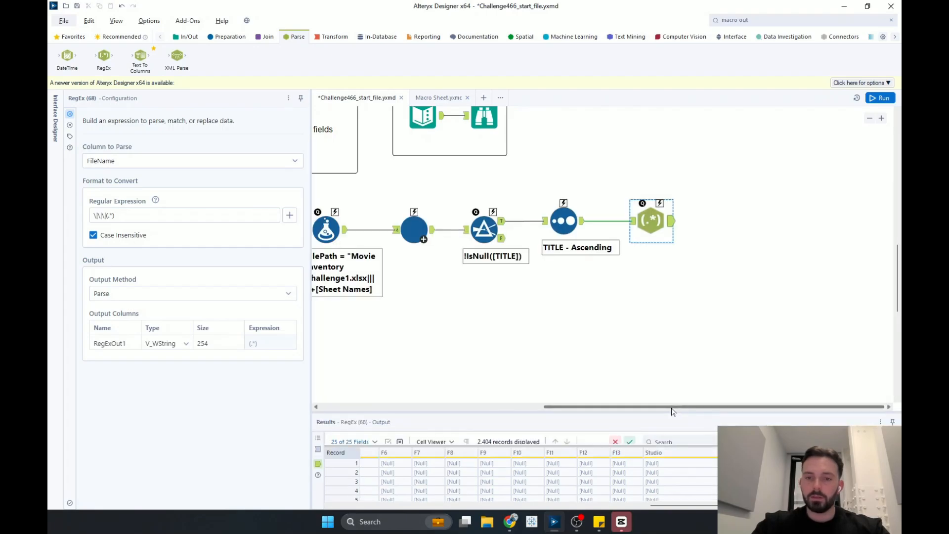
left_click(717, 232)
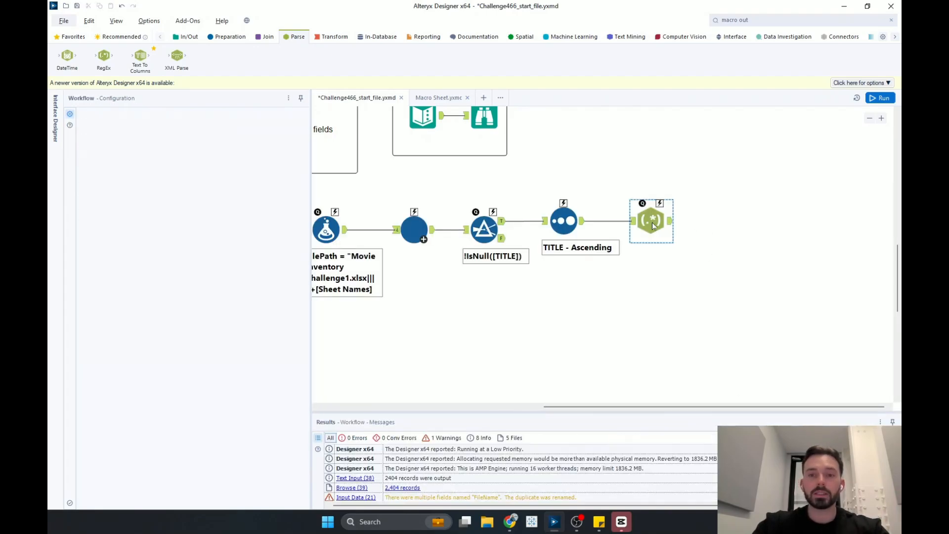
- Add a Formula tool after the RegEx tool with a new output column named Original Tab
left_click(651, 221)
left_click(227, 37)
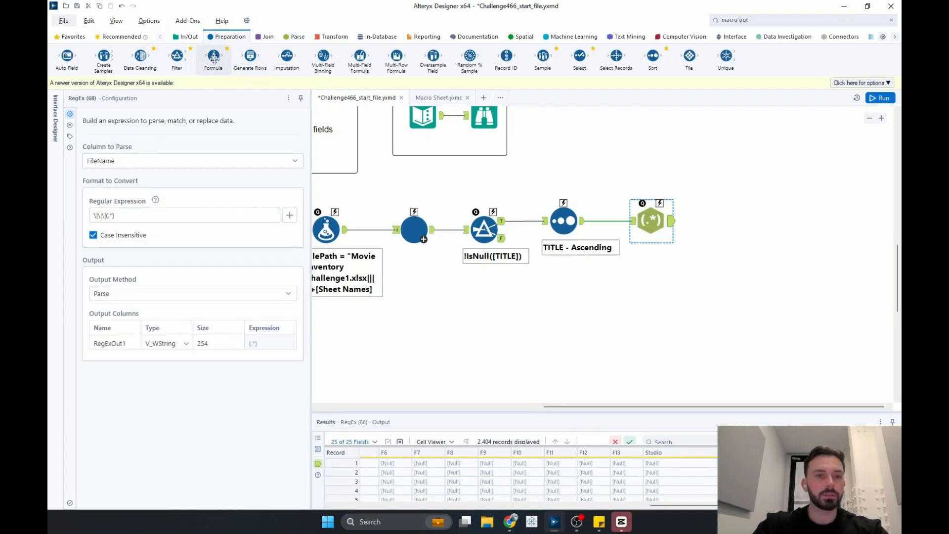
left_click_drag(213, 55, 722, 221)
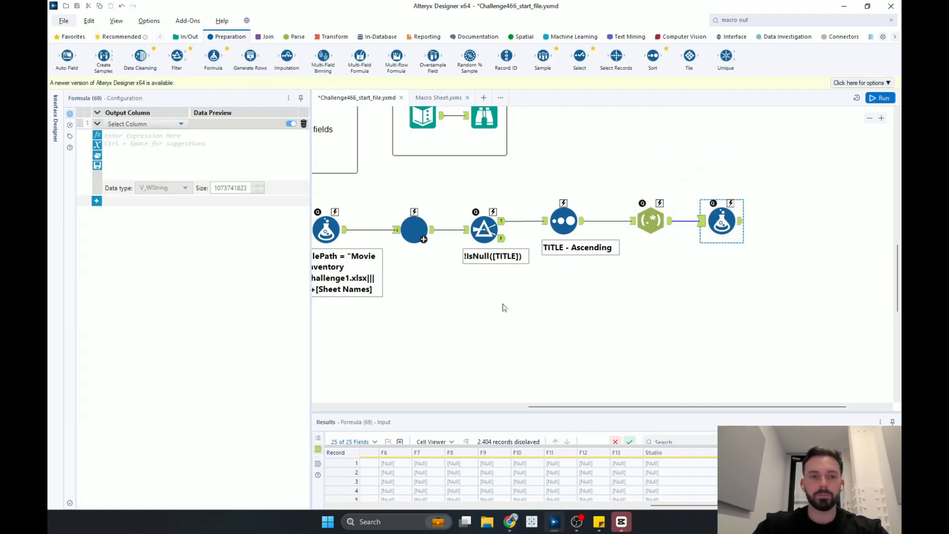
left_click(127, 124)
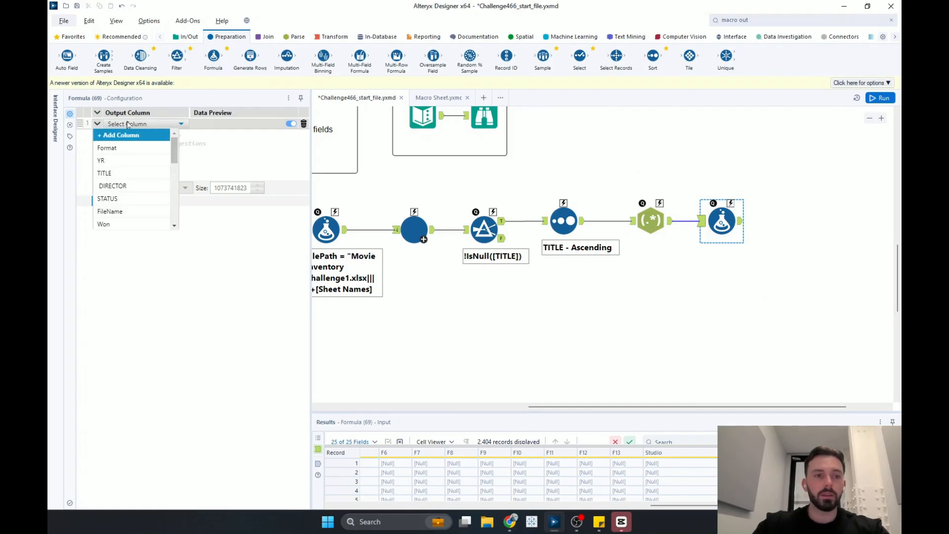
left_click(127, 124)
left_click(127, 124)
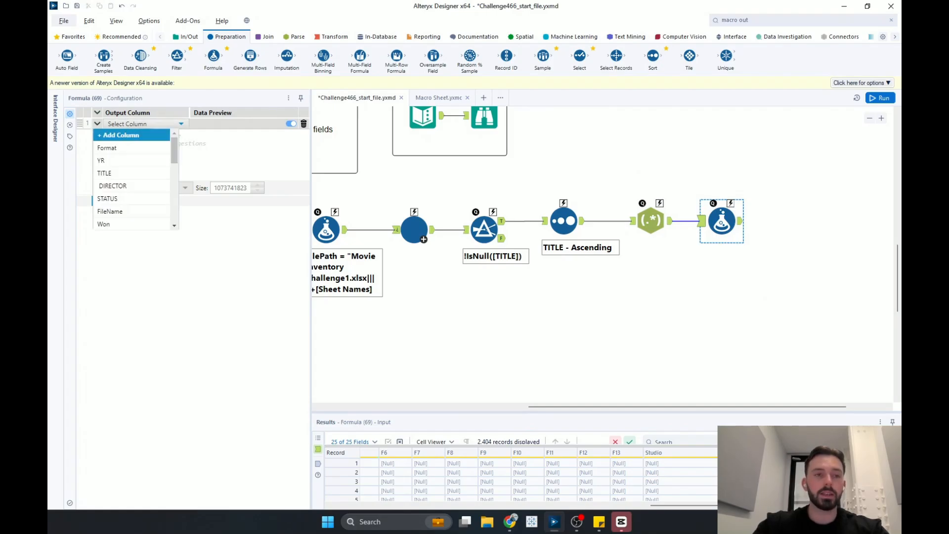
left_click(126, 135)
type("Original Tab")
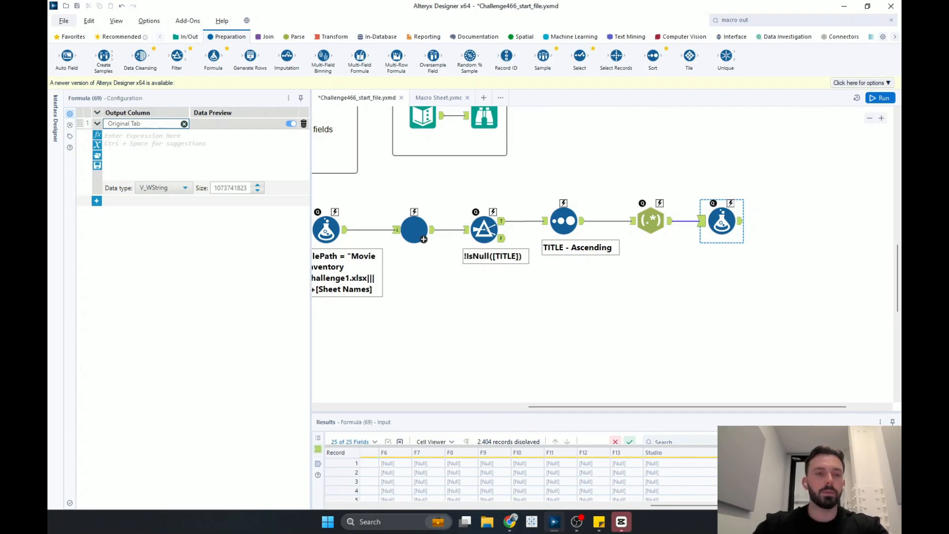
key("Tab")
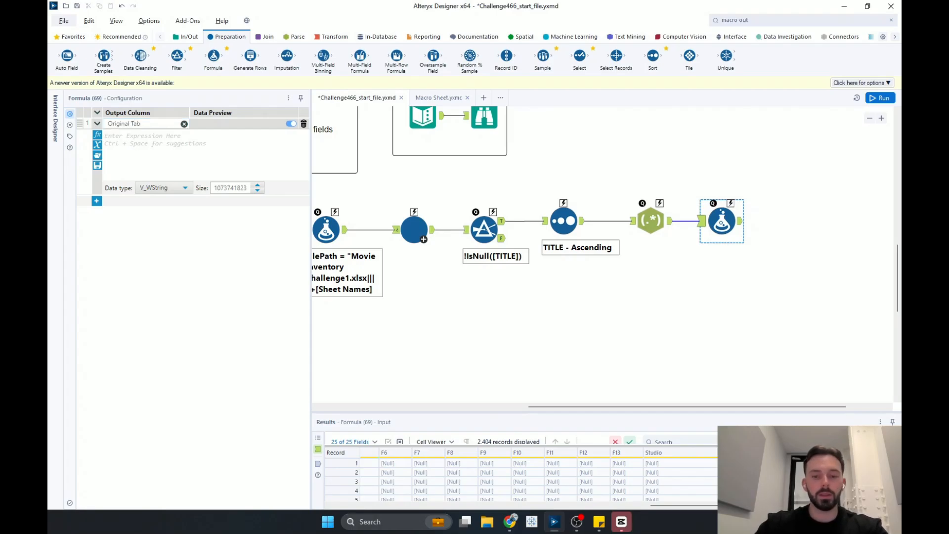
- Set the Original Tab expression to Left([RegExOut1], 1) and run the workflow
type("Lef")
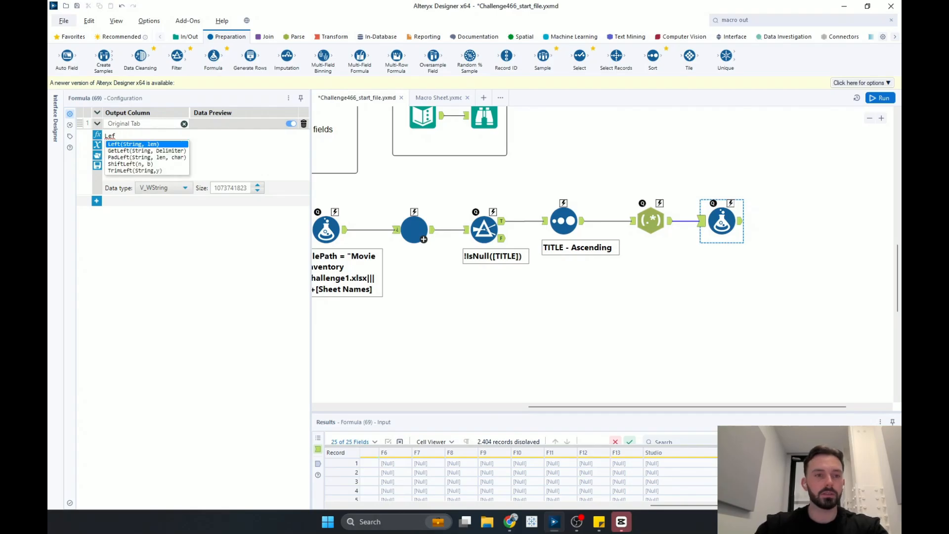
left_click(159, 145)
key("End")
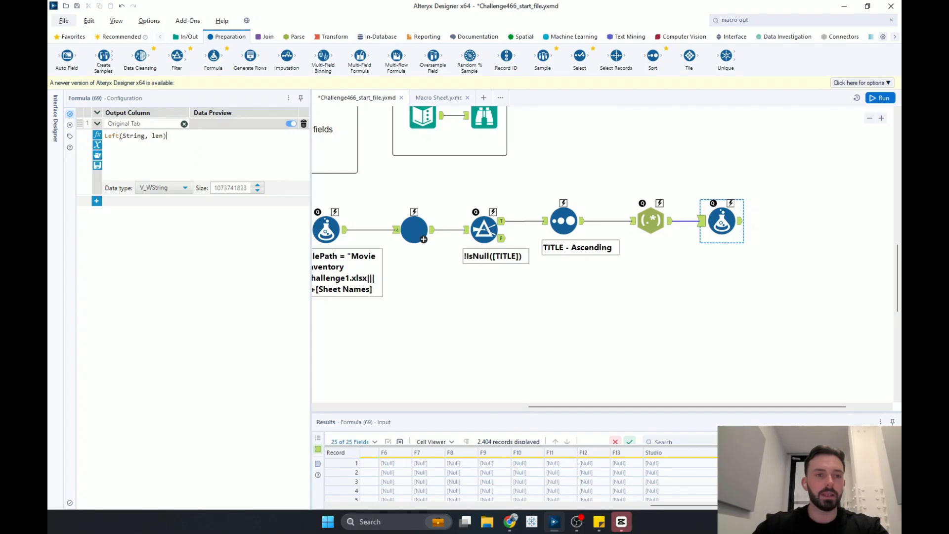
double_click(143, 135)
type("re")
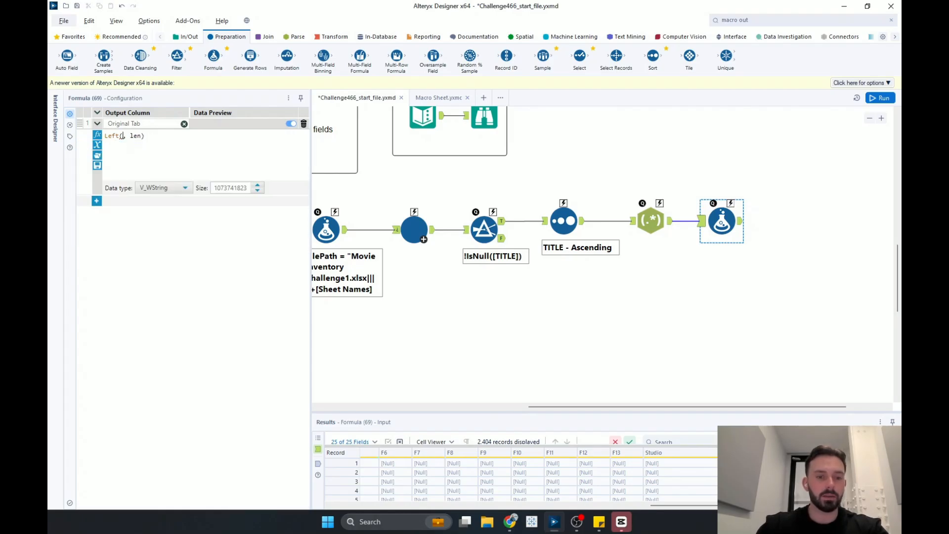
type("ge")
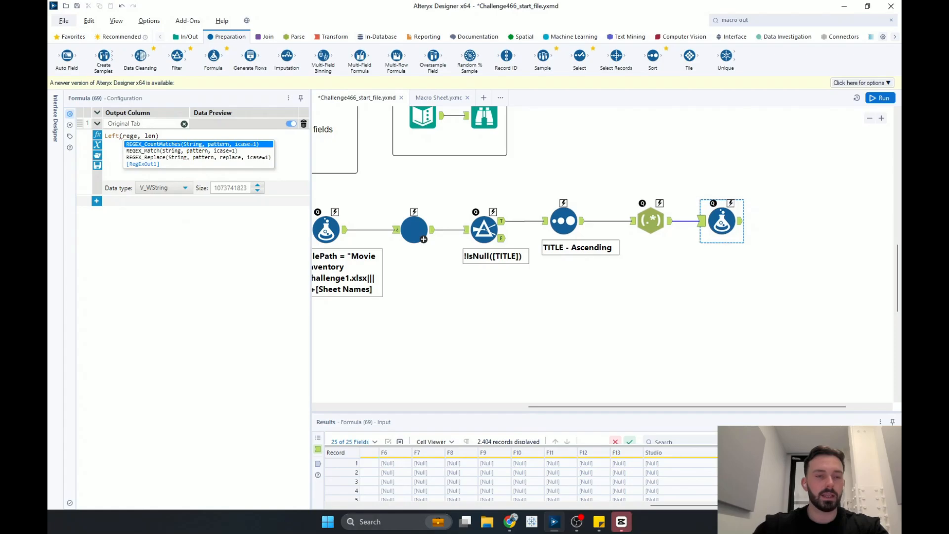
double_click(144, 164)
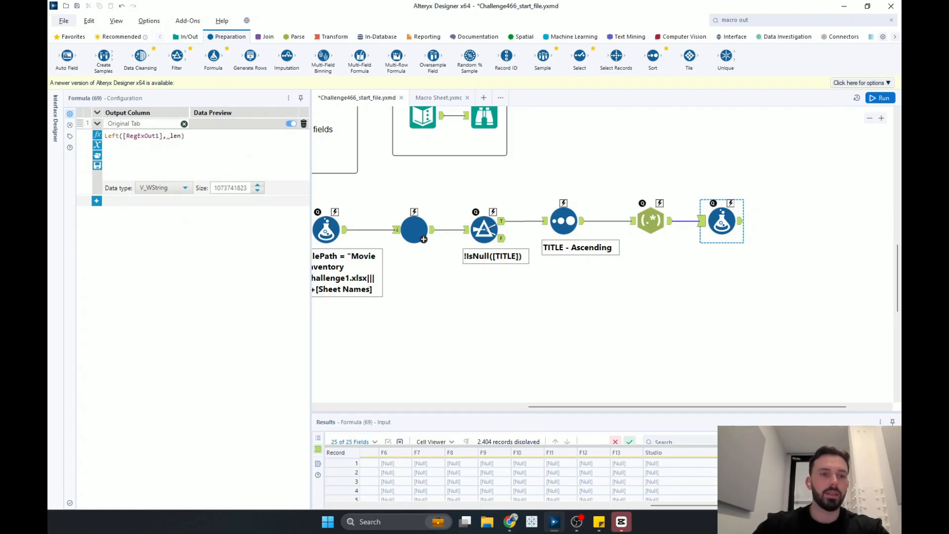
key("BackSpace")
key("BackSpace")
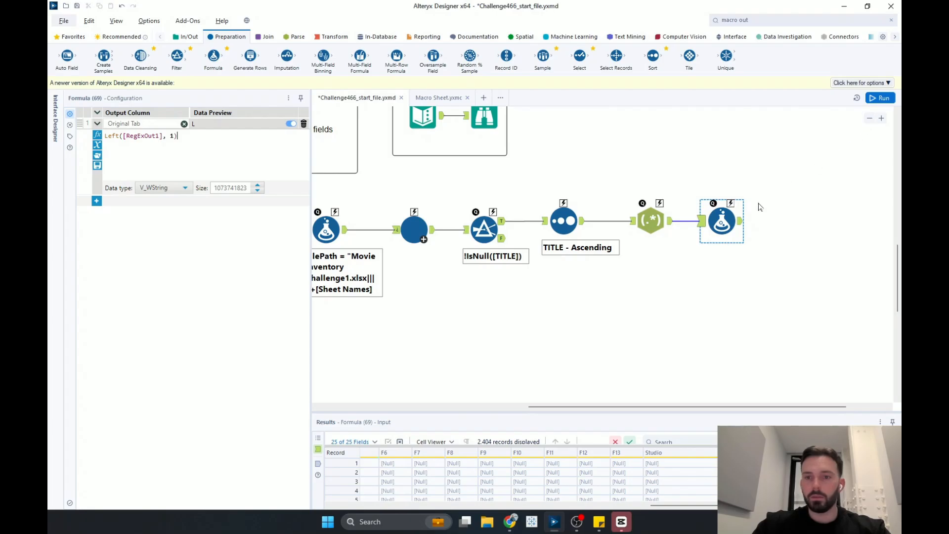
left_click(880, 98)
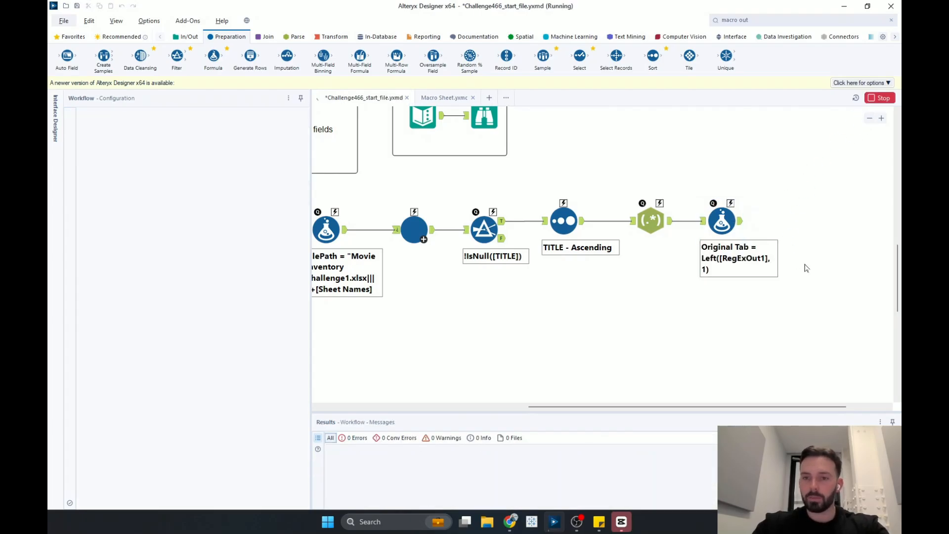
- Inspect the Formula output's RegExOut1 and Original Tab columns
left_click(740, 224)
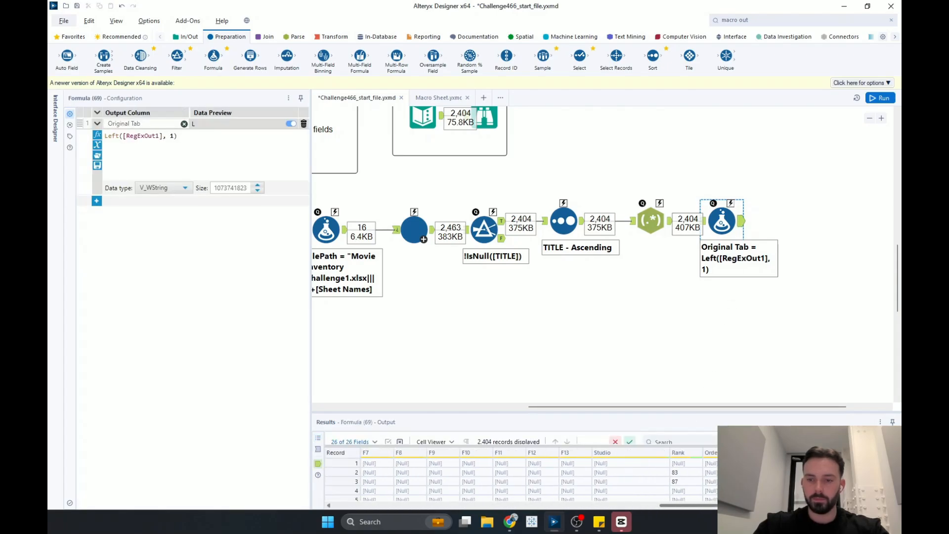
left_click_drag(769, 414, 765, 153)
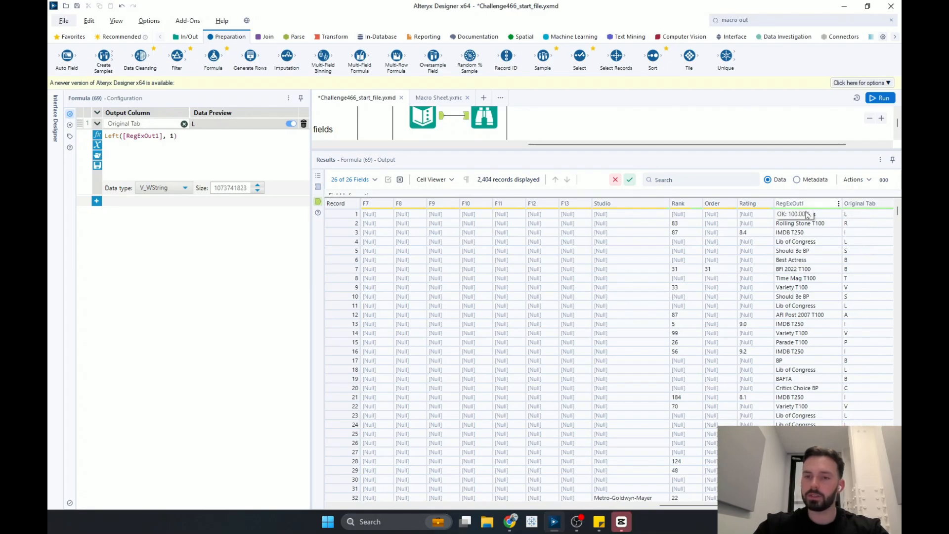
left_click_drag(696, 150, 704, 419)
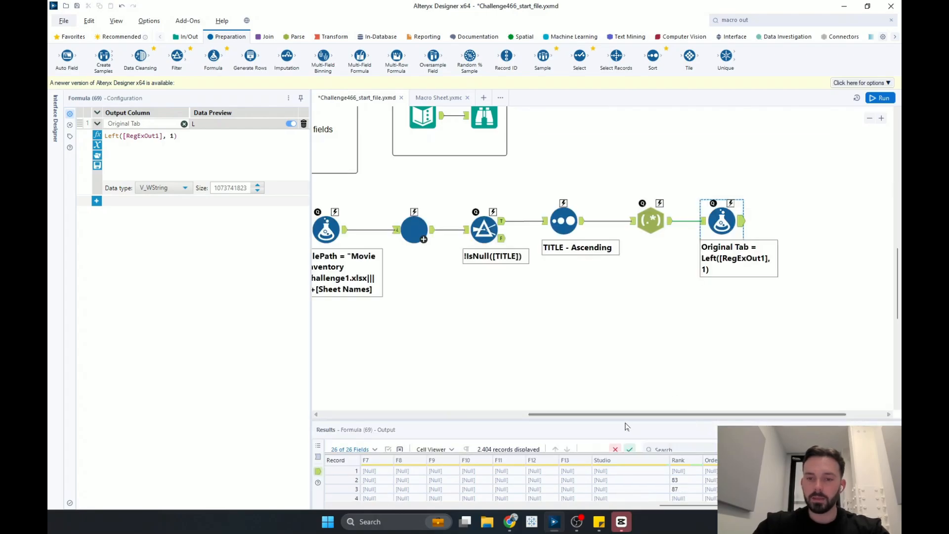
left_click_drag(646, 415, 684, 414)
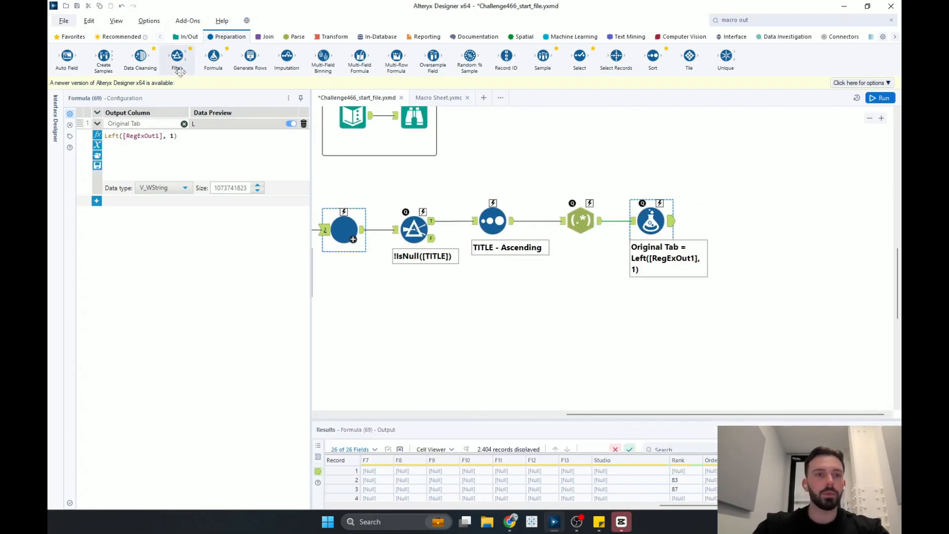
- Add a Select tool after the Formula tool and deselect all of its columns
left_click_drag(579, 56, 744, 229)
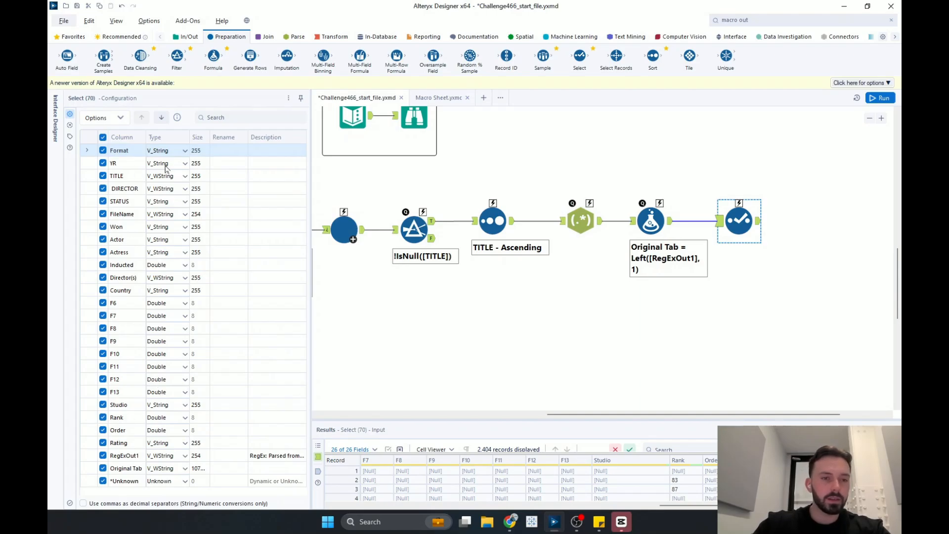
left_click(119, 123)
mouse_move(121, 141)
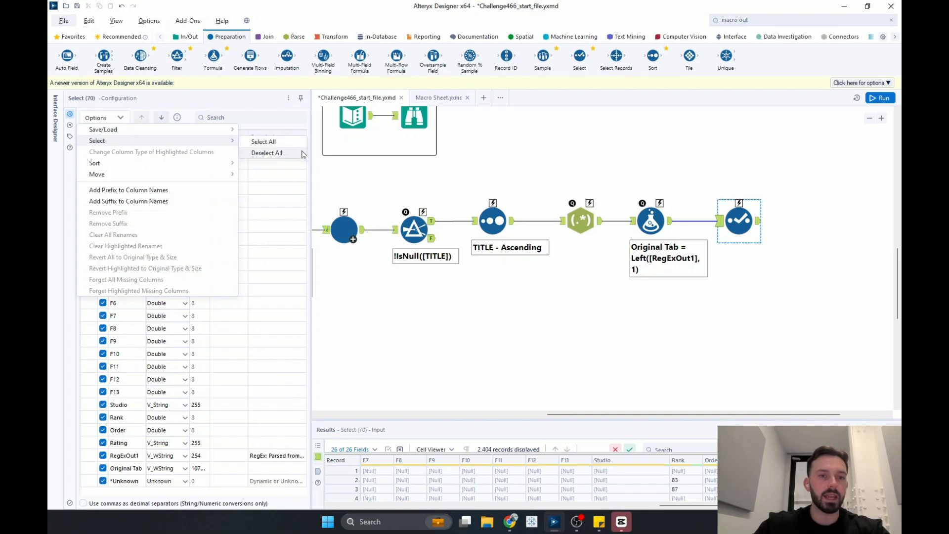
left_click(267, 153)
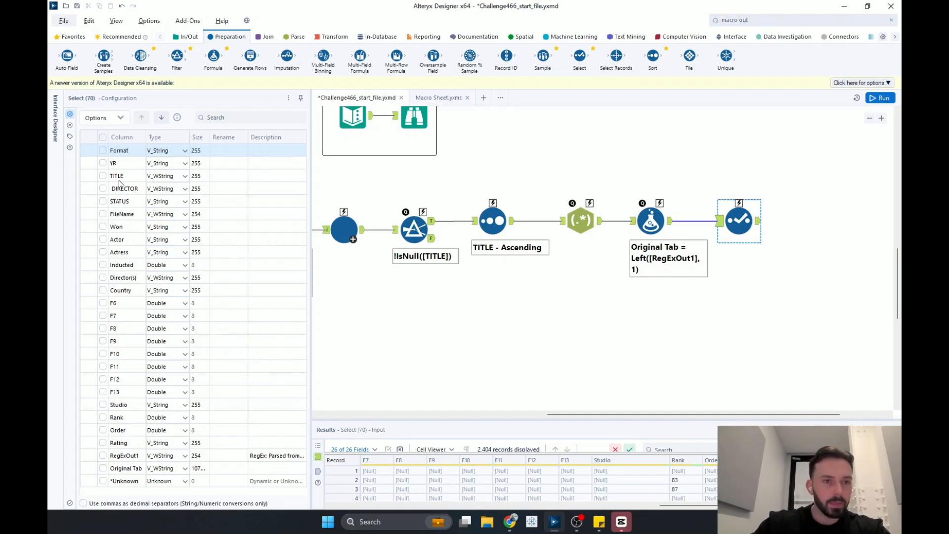
- Select the TITLE, YR, STATUS and Original Tab fields in the Select tool
left_click(103, 176)
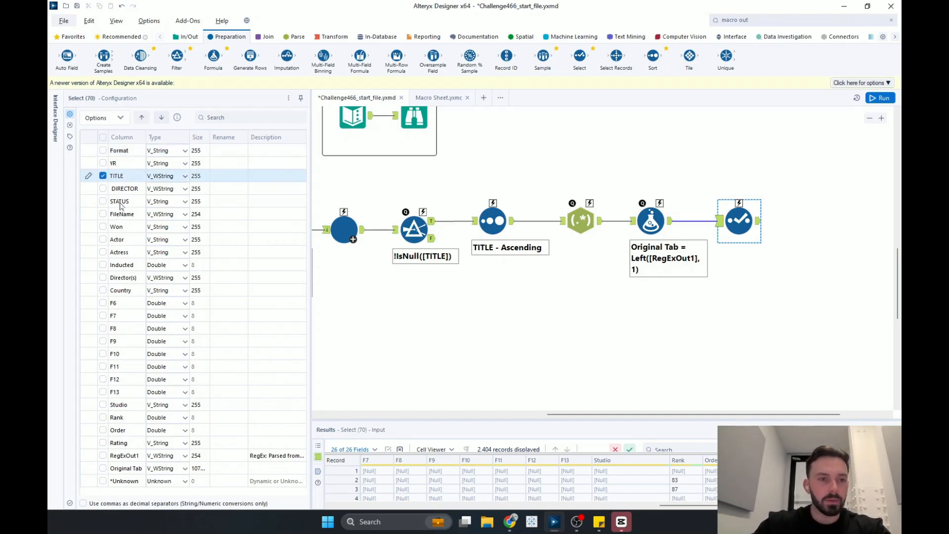
left_click(102, 163)
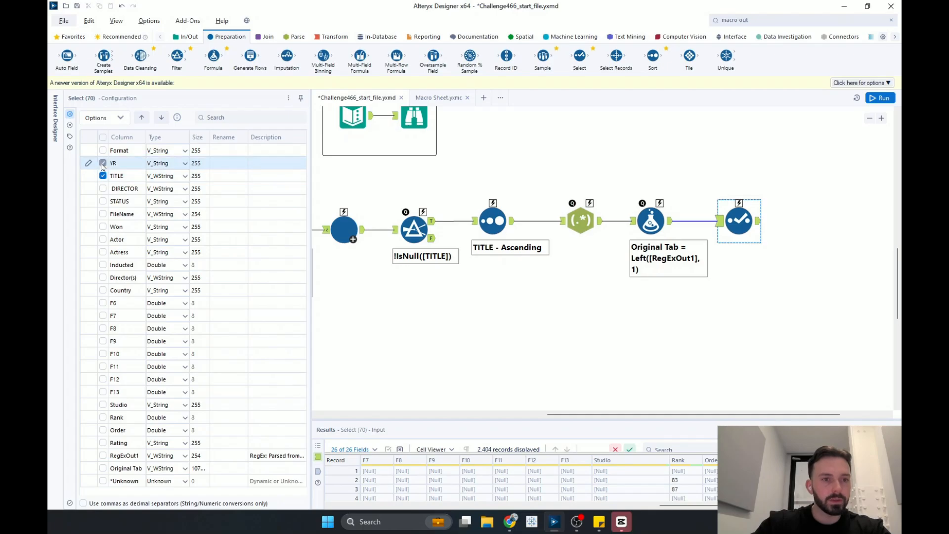
left_click(103, 202)
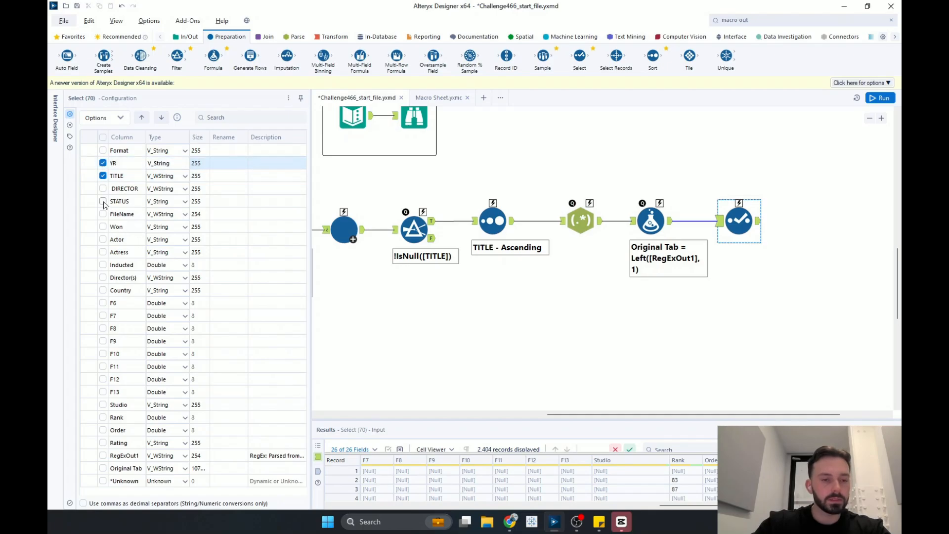
left_click(102, 468)
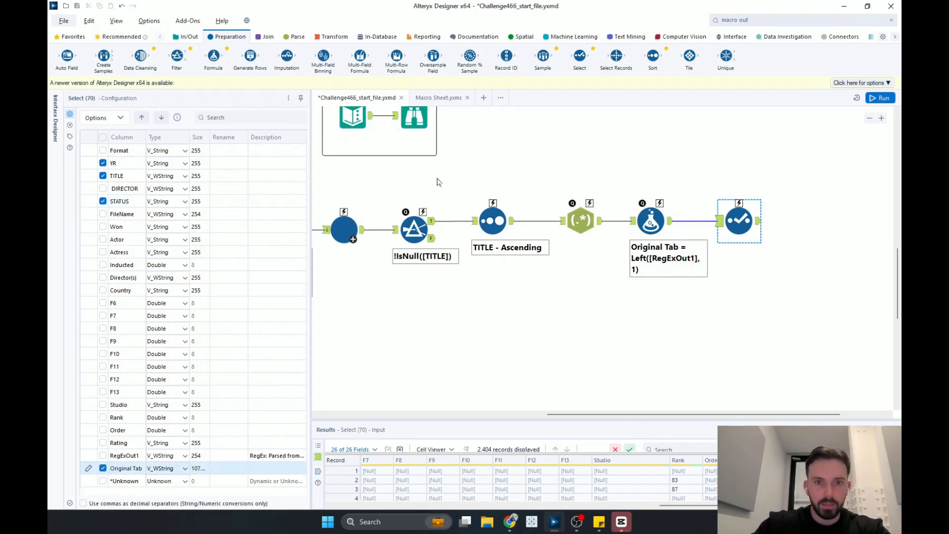
- Compare the expected output browse with the Select tool's incoming data columns
scroll(437, 182, "up", 1)
left_click(415, 145)
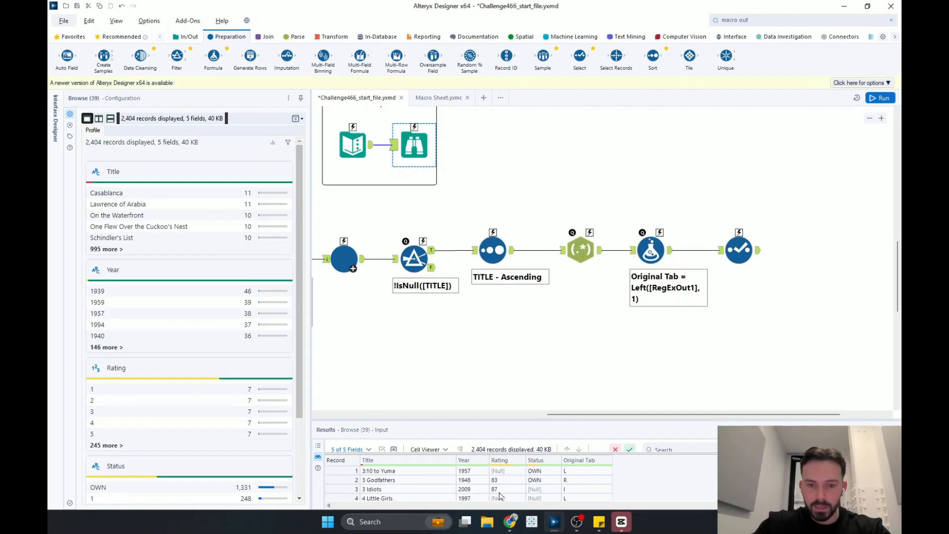
left_click(739, 249)
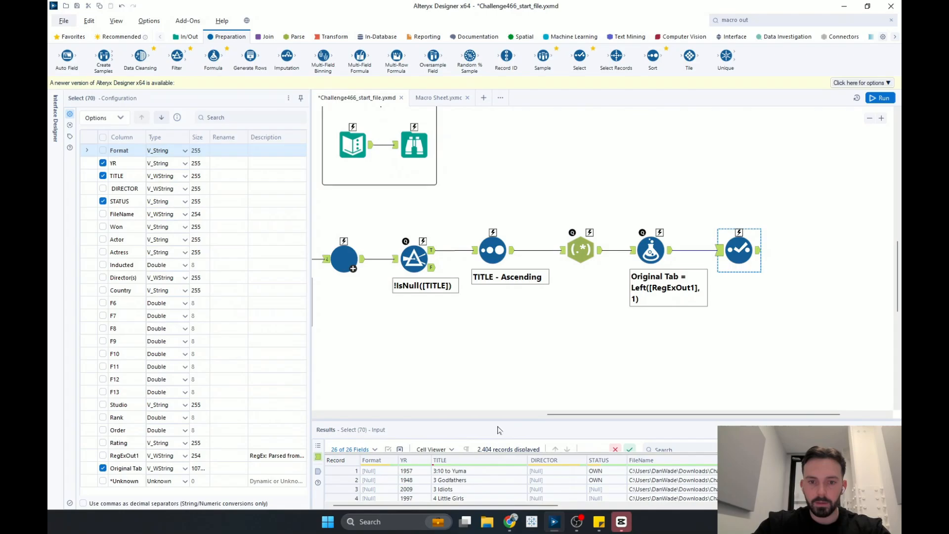
left_click_drag(492, 420, 493, 362)
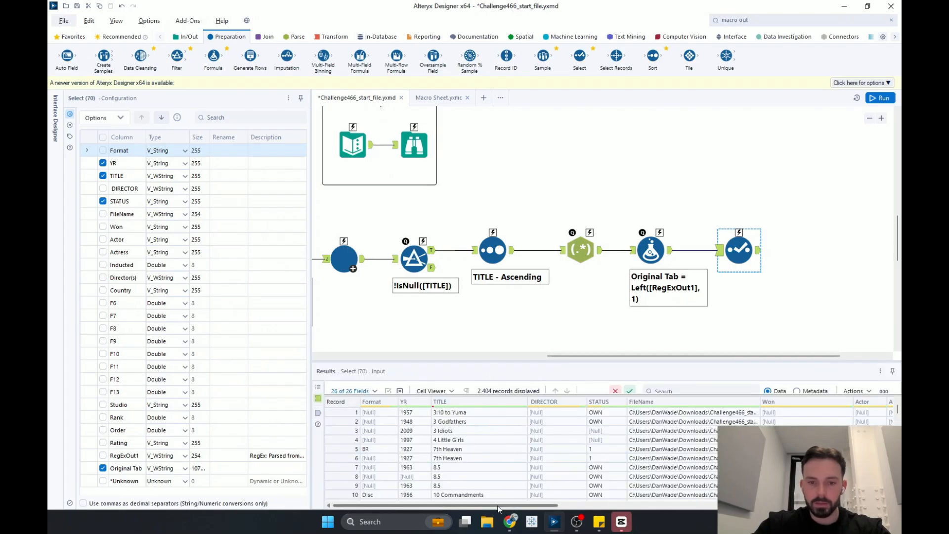
left_click_drag(445, 505, 771, 505)
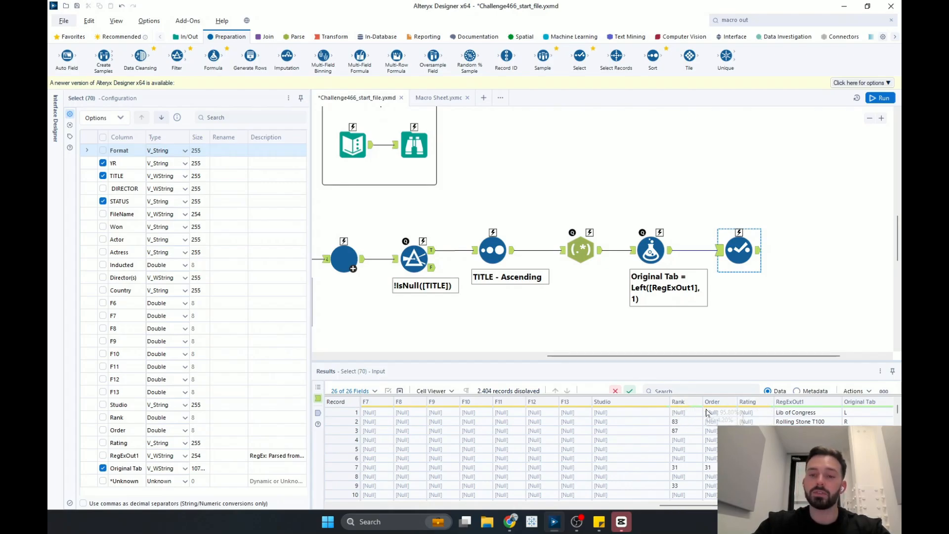
mouse_move(678, 406)
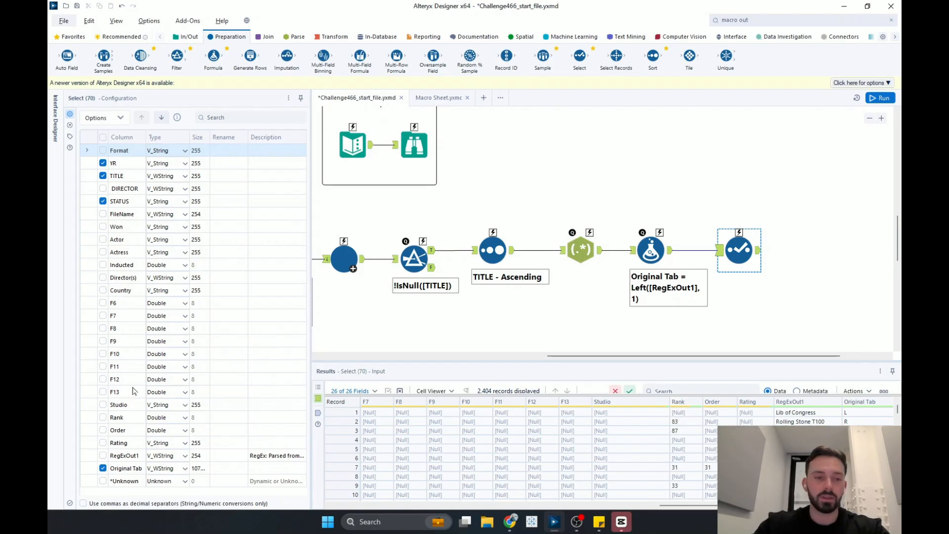
- Include the Rank field renamed as Rating and move TITLE above YR
left_click(221, 418)
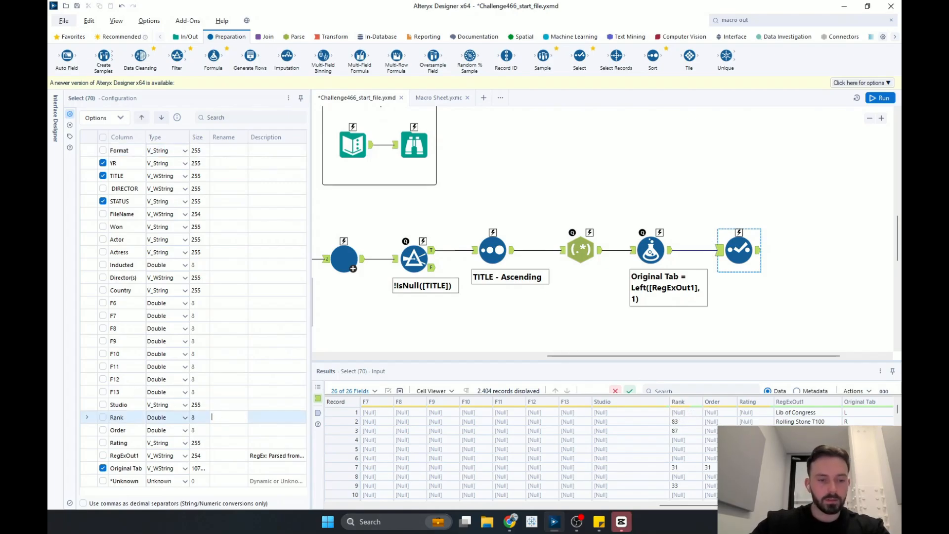
type("Rating")
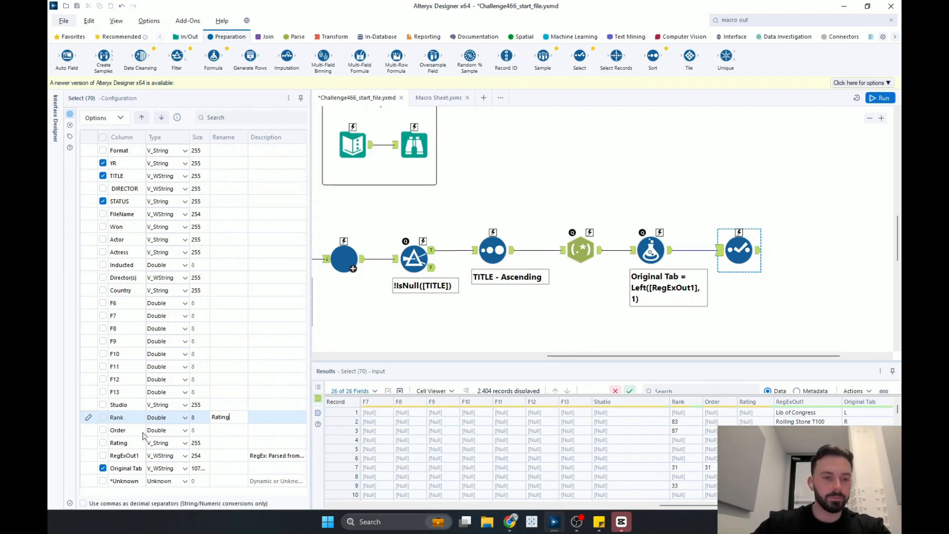
left_click(103, 418)
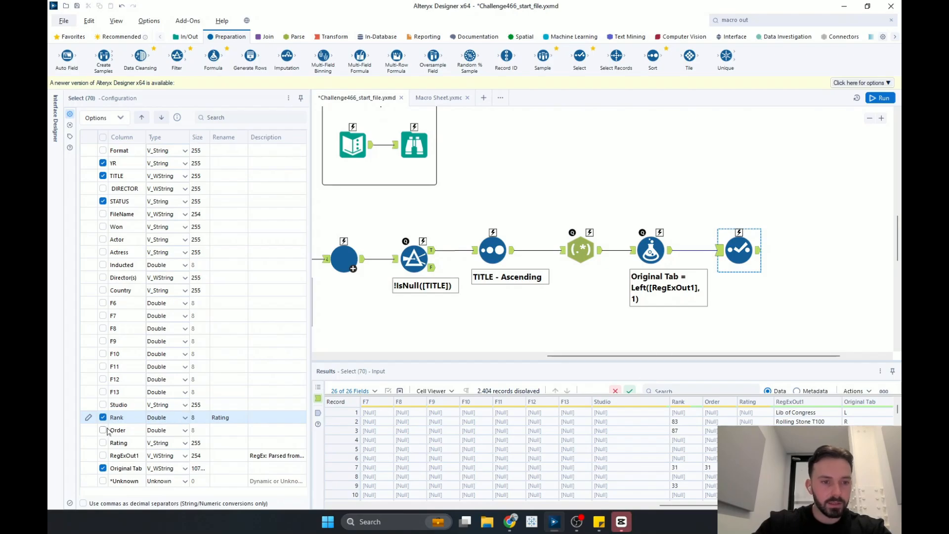
left_click(127, 178)
left_click(142, 118)
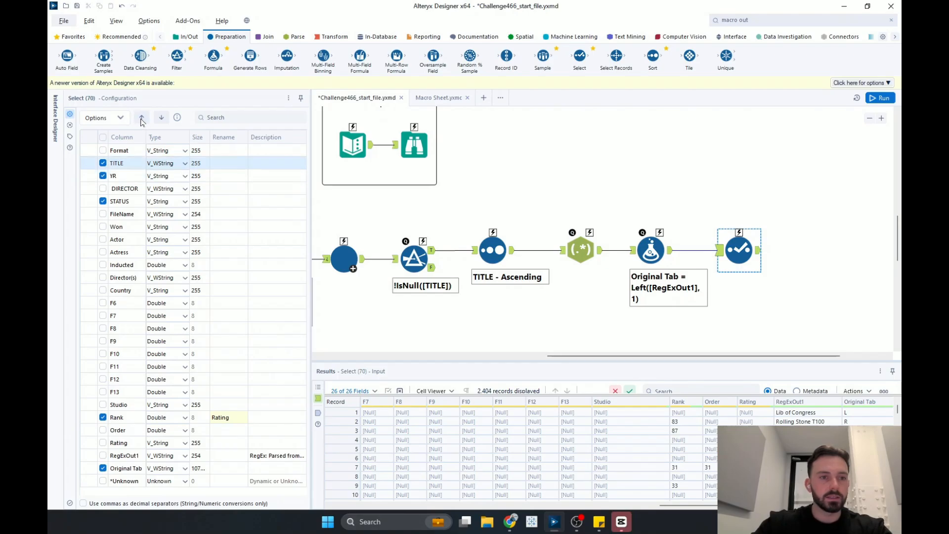
- Move the Rank field up so it sits just above STATUS, checking the expected column order
left_click(403, 145)
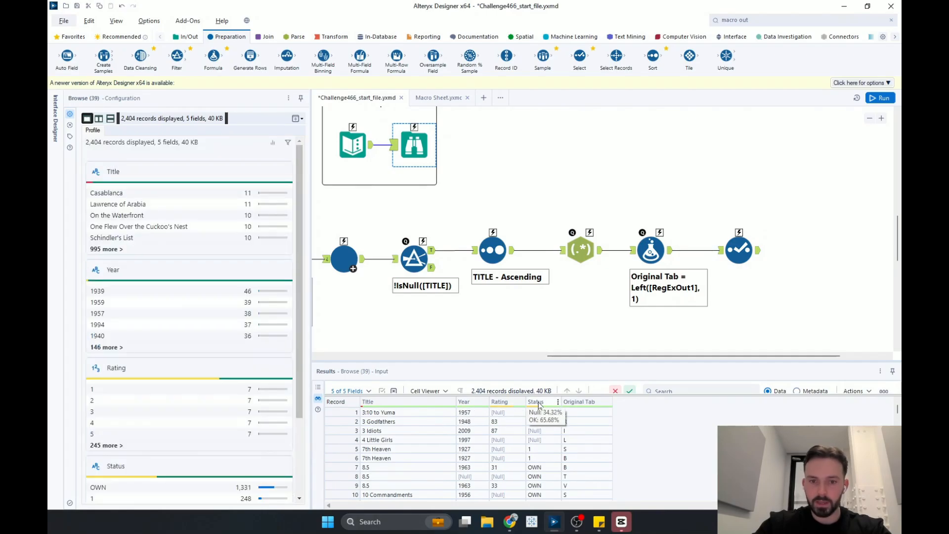
left_click(735, 252)
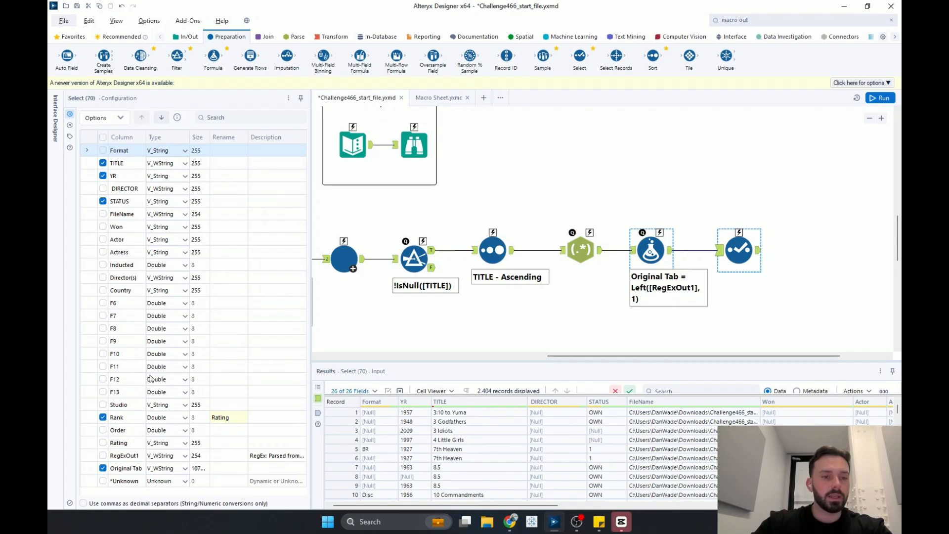
left_click(136, 418)
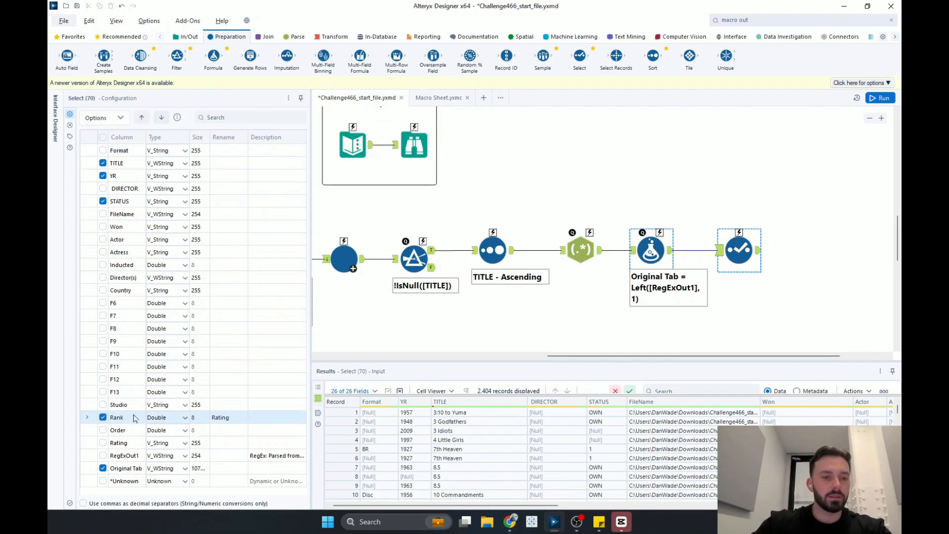
left_click(142, 118)
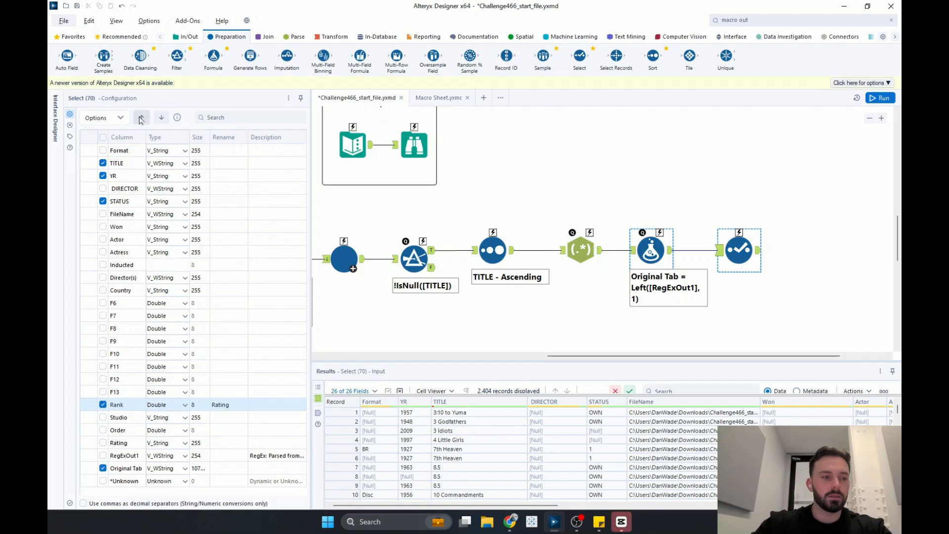
left_click(142, 118)
left_click(141, 117)
left_click(142, 118)
left_click(142, 117)
left_click(142, 118)
left_click(141, 118)
left_click(141, 118)
left_click(141, 118)
left_click(141, 117)
left_click(142, 118)
left_click(142, 117)
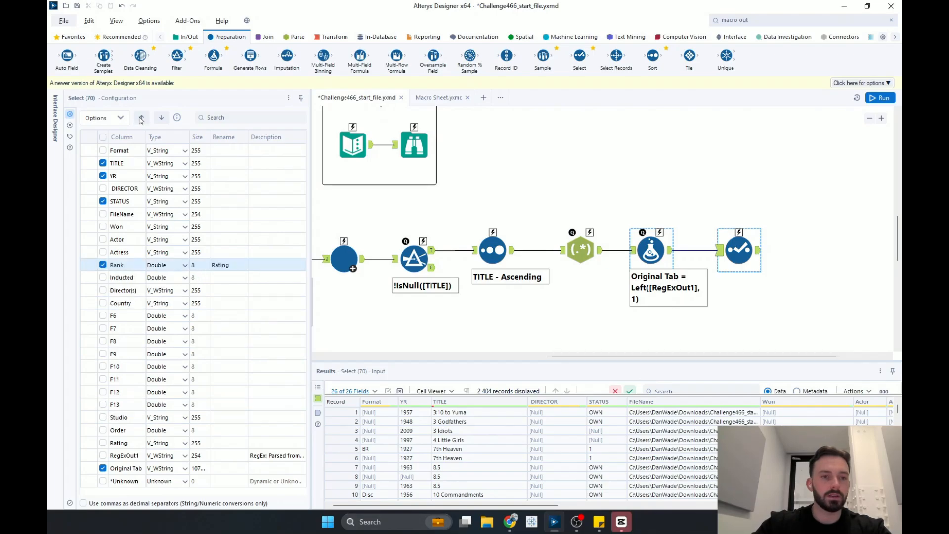
left_click(141, 118)
left_click(141, 117)
left_click(142, 117)
left_click(141, 117)
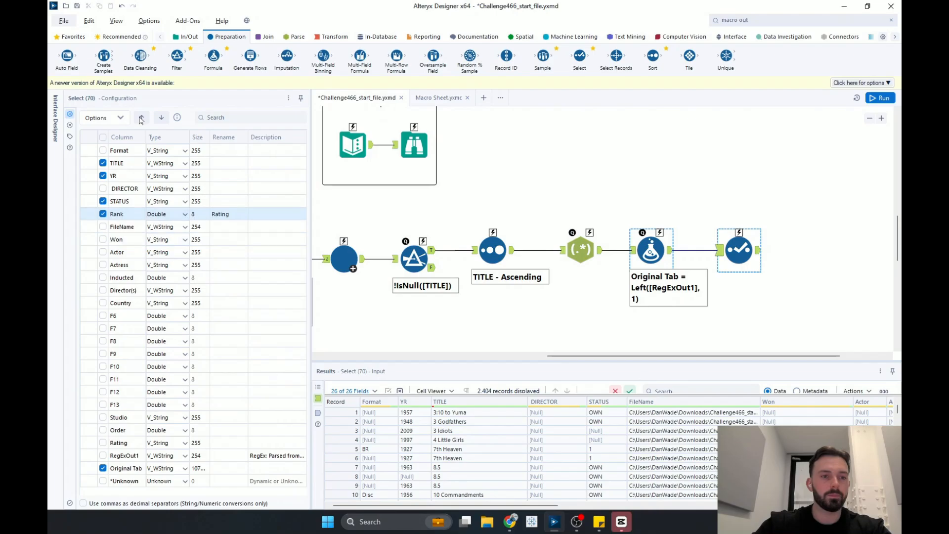
left_click(142, 117)
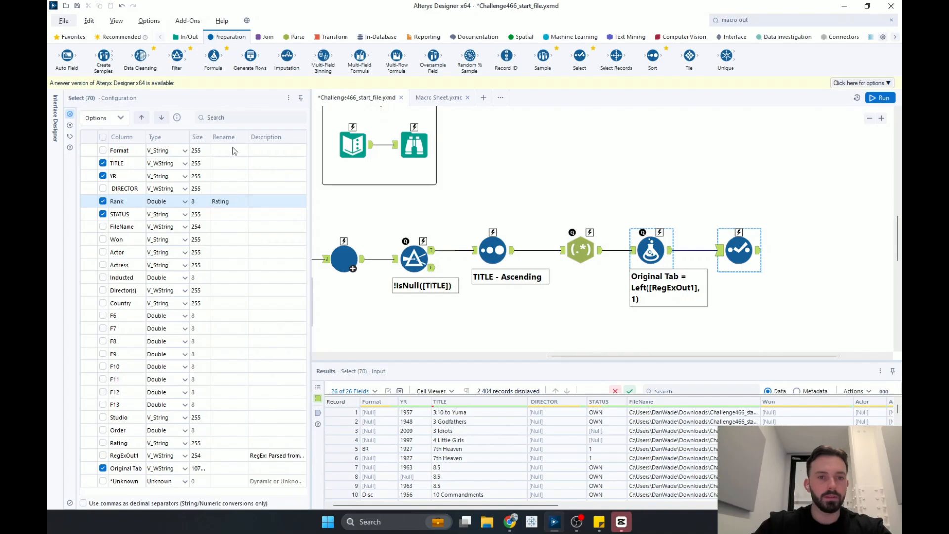
- Rename TITLE to Title, YR to Year and STATUS to Status in the Select tool
left_click(228, 163)
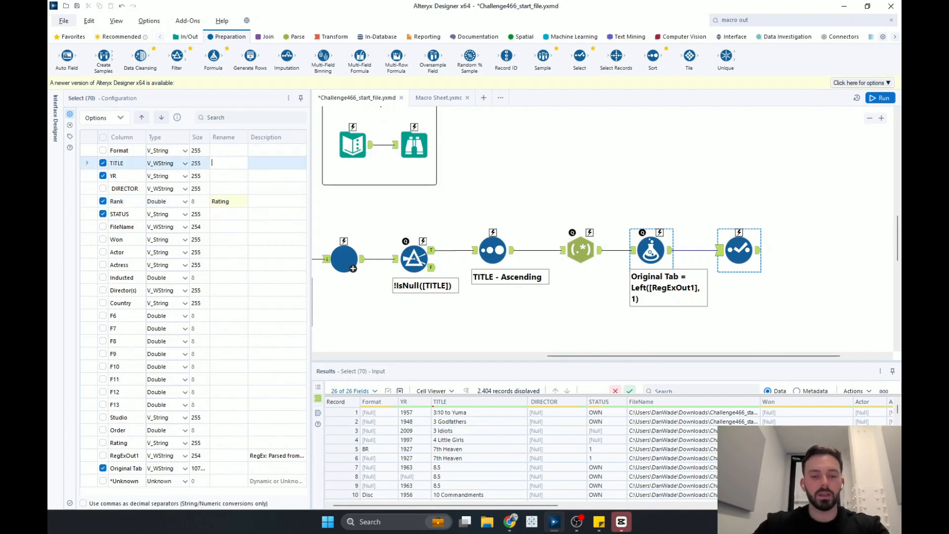
type("T")
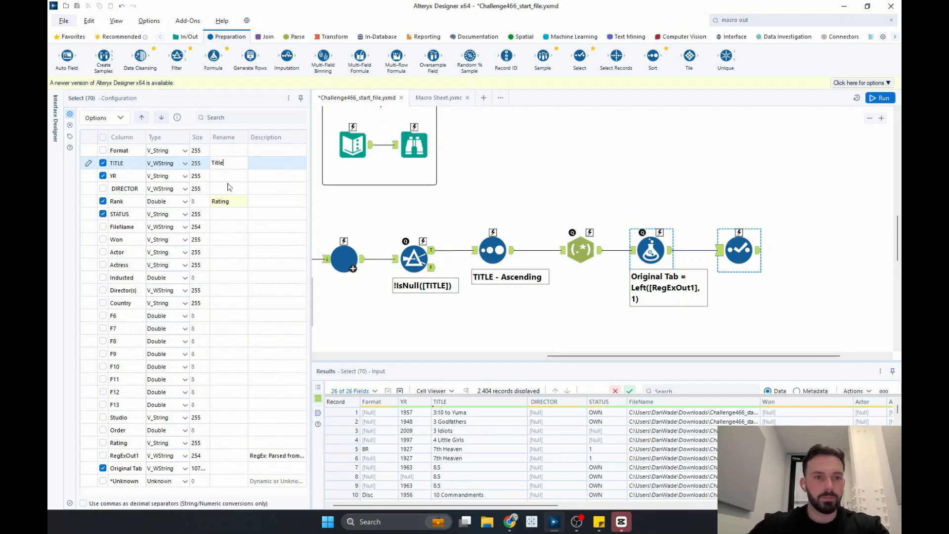
type("itle")
key("Return")
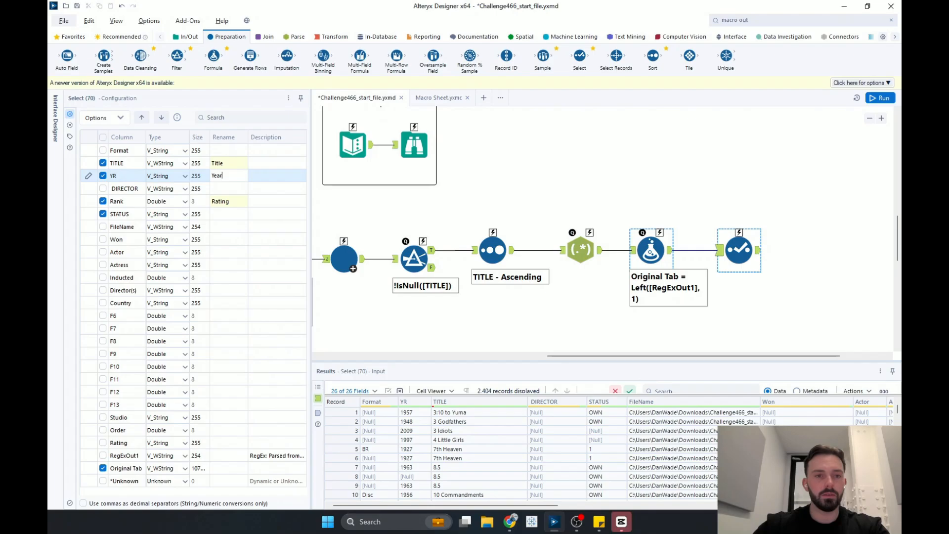
type("Year")
left_click(235, 203)
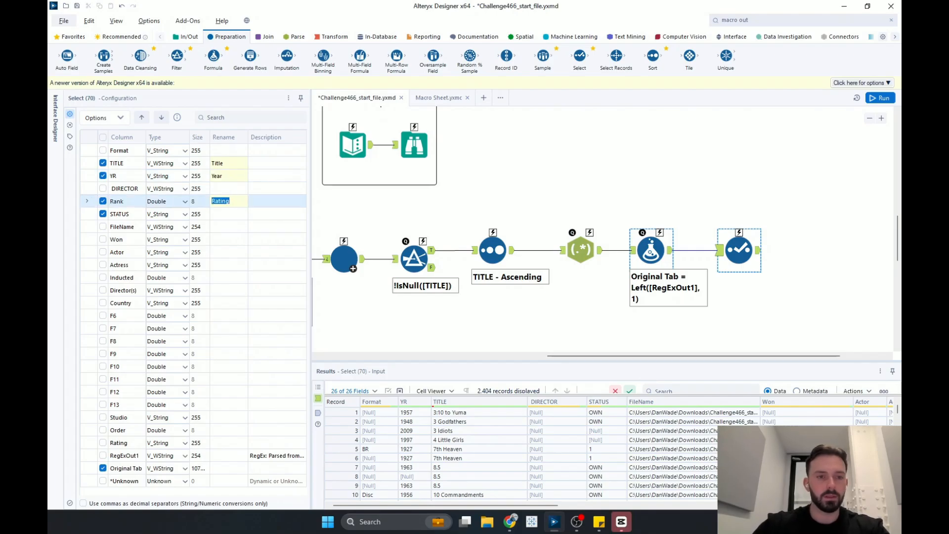
left_click(228, 216)
type("Status")
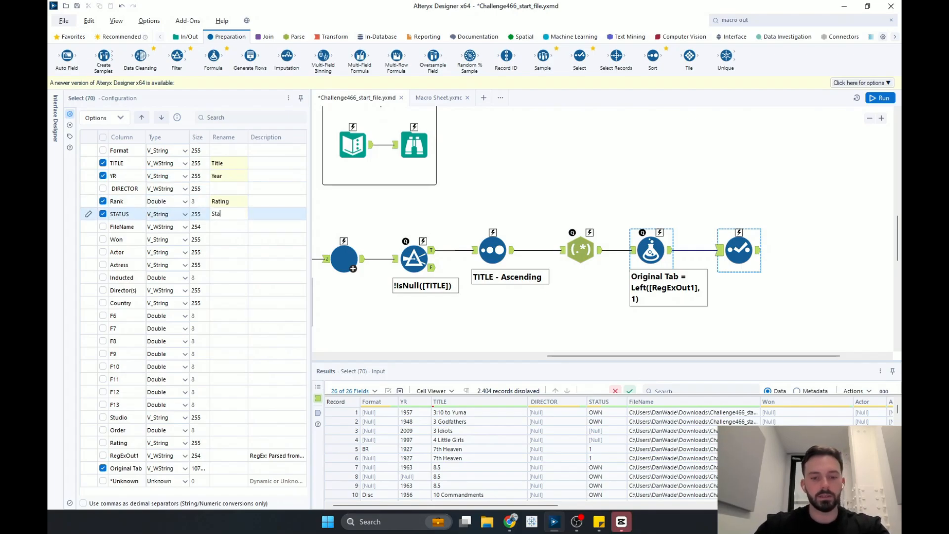
left_click(225, 474)
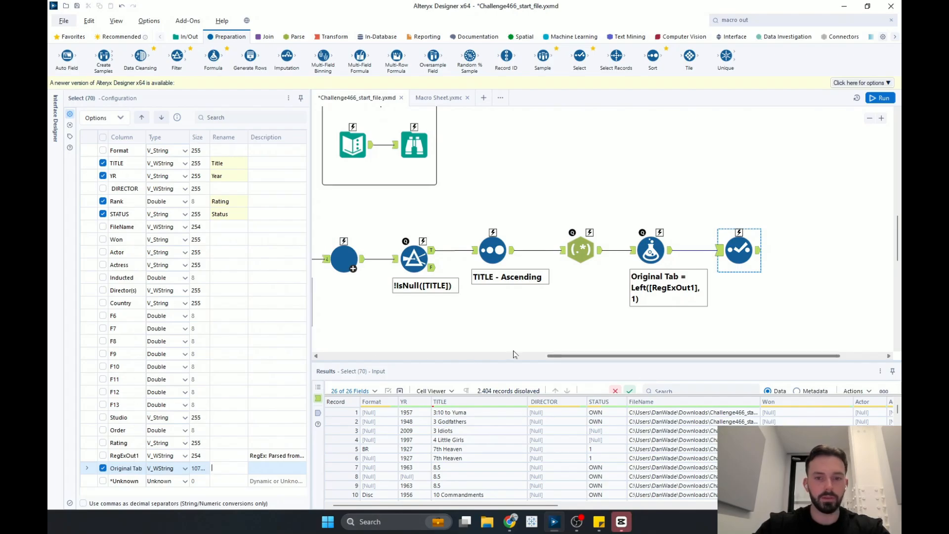
- Add a Browse tool after the Select tool and run the workflow
left_click_drag(591, 356, 637, 356)
left_click(893, 99)
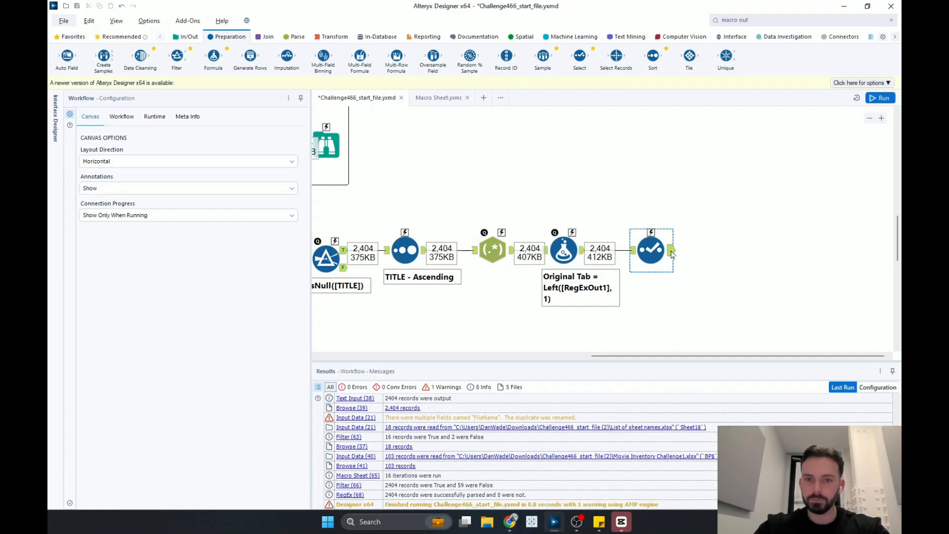
left_click(330, 142)
left_click_drag(142, 54, 712, 212)
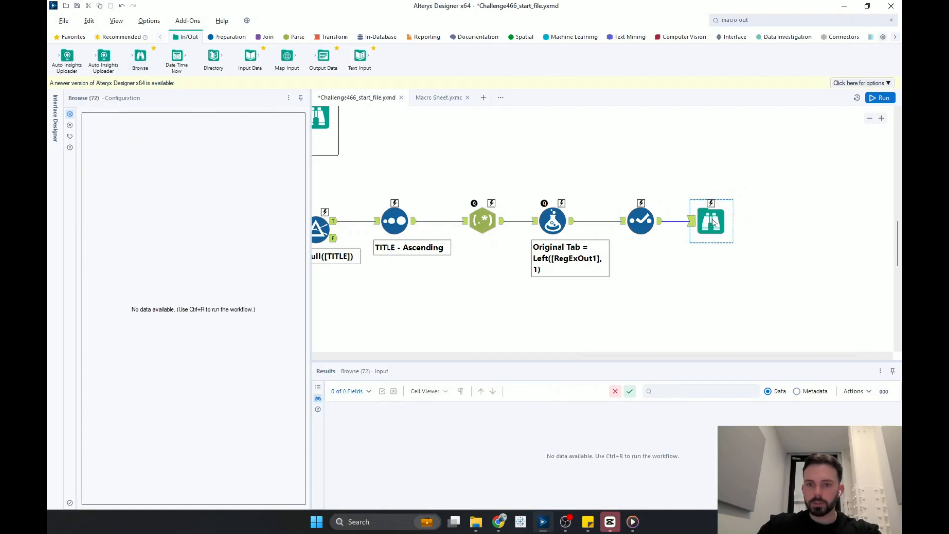
left_click(882, 98)
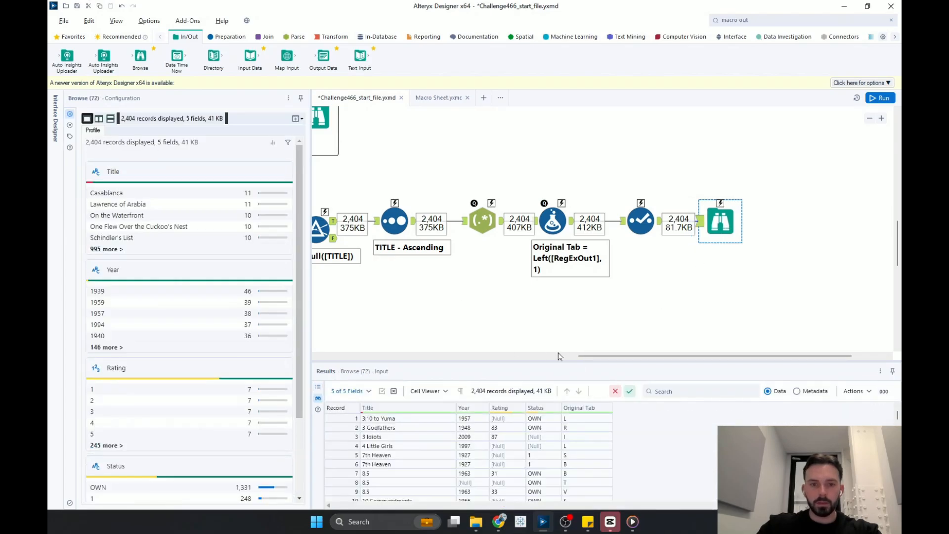
- Compare the new Browse output with the expected output in the Output container
left_click_drag(636, 356, 602, 360)
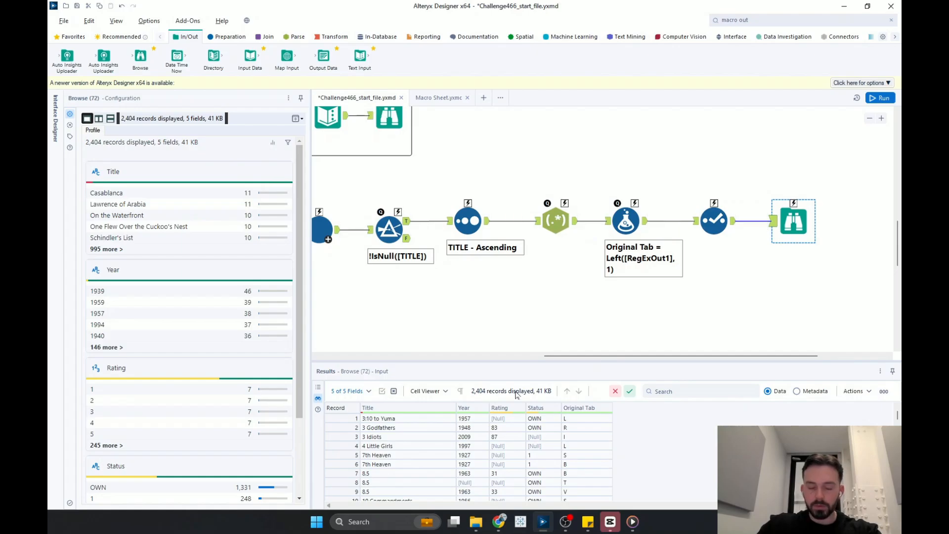
mouse_move(549, 413)
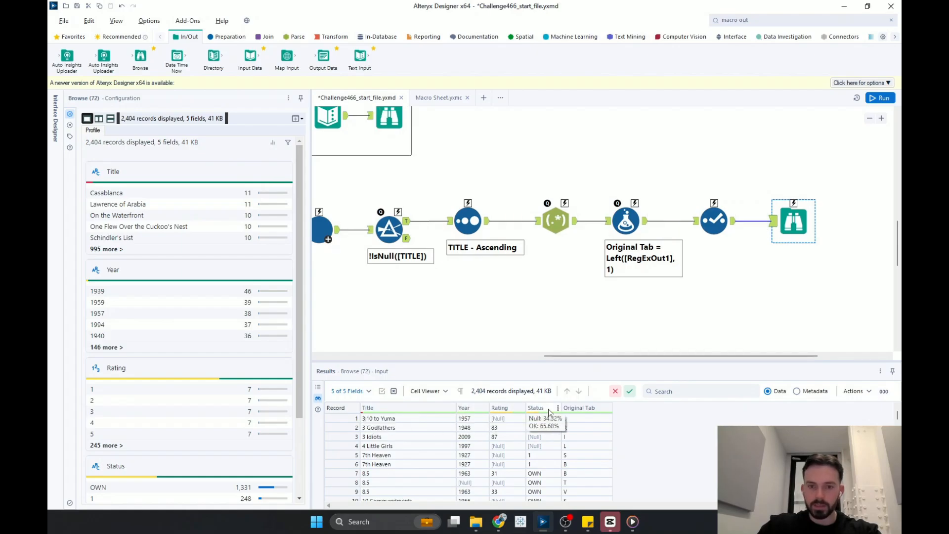
left_click_drag(608, 357, 543, 357)
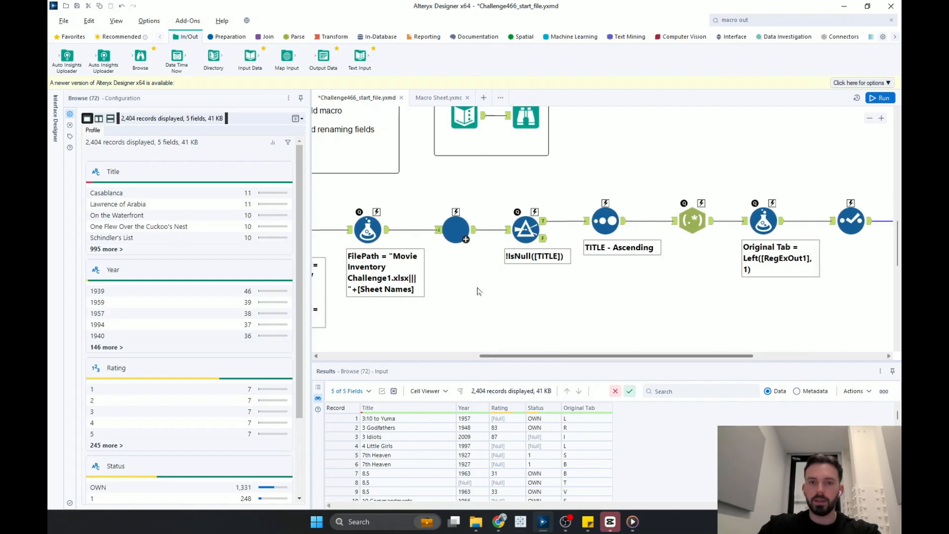
scroll(477, 291, "up", 1)
left_click(464, 174)
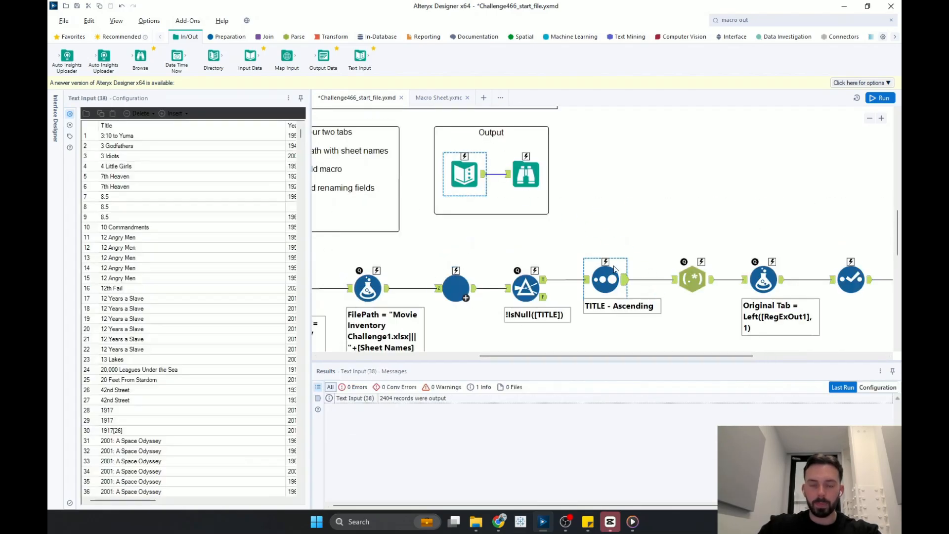
scroll(576, 327, "down", 1)
left_click(525, 147)
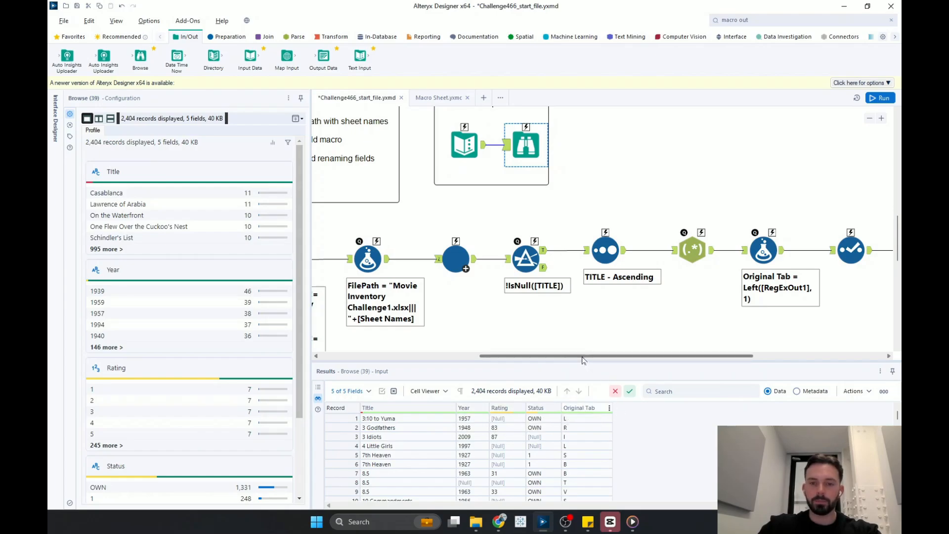
left_click_drag(588, 356, 732, 280)
scroll(717, 267, "down", 1)
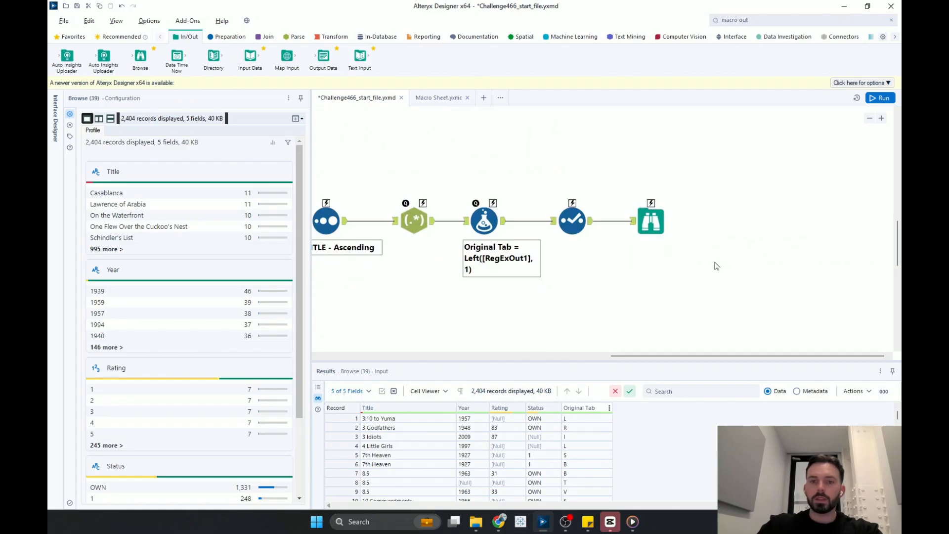